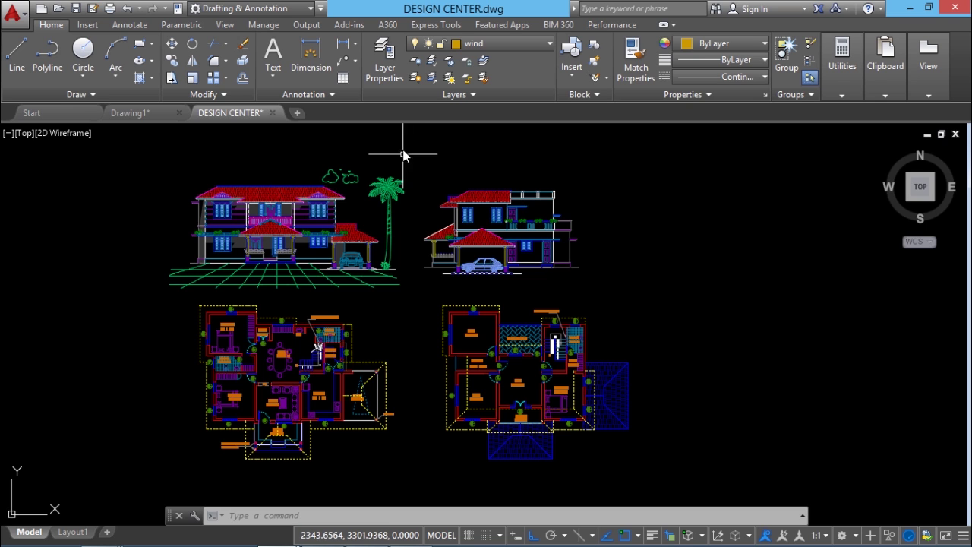
Open the Tool Palettes window from the View tab, then close it
left_click(220, 29)
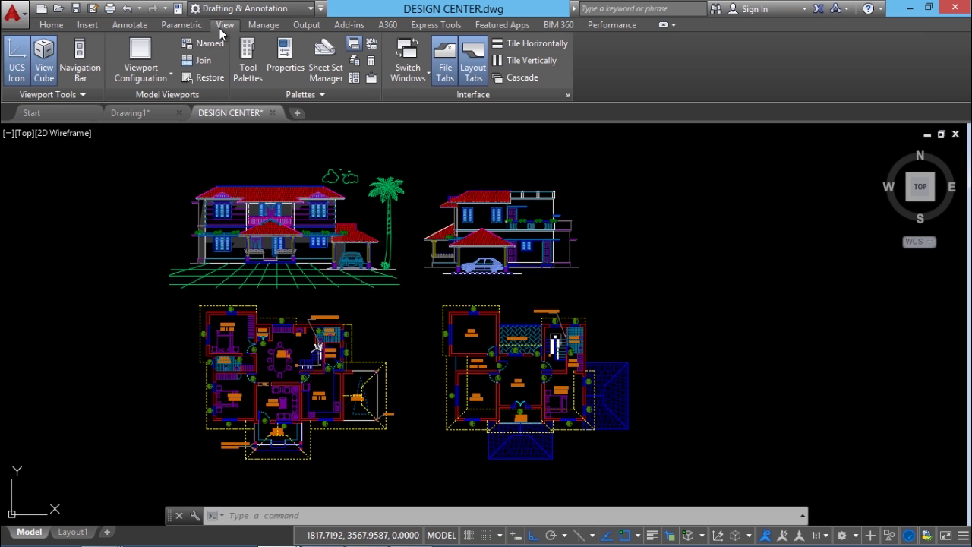
left_click(248, 62)
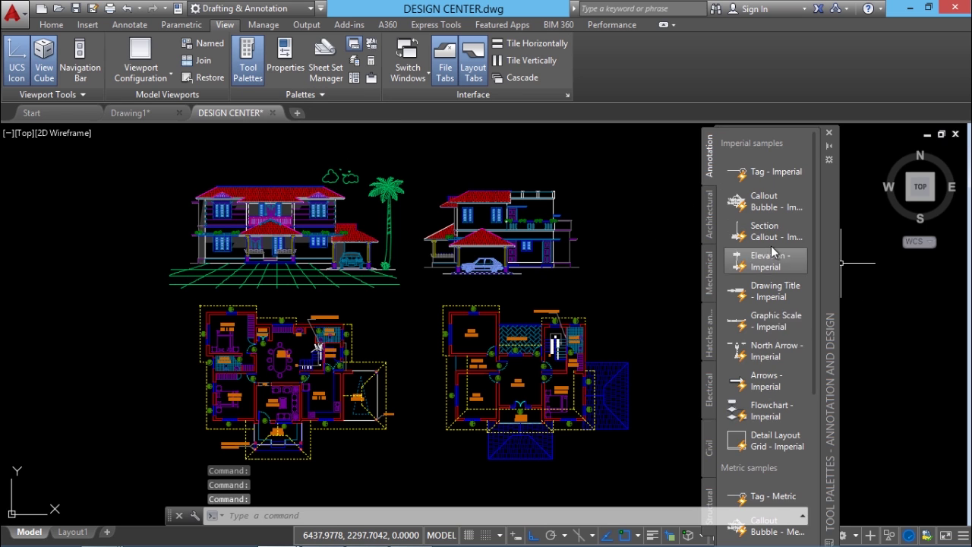
left_click(829, 133)
Reopen Tool Palettes with the TP command, then toggle it off and on with Ctrl+3
left_click(239, 518)
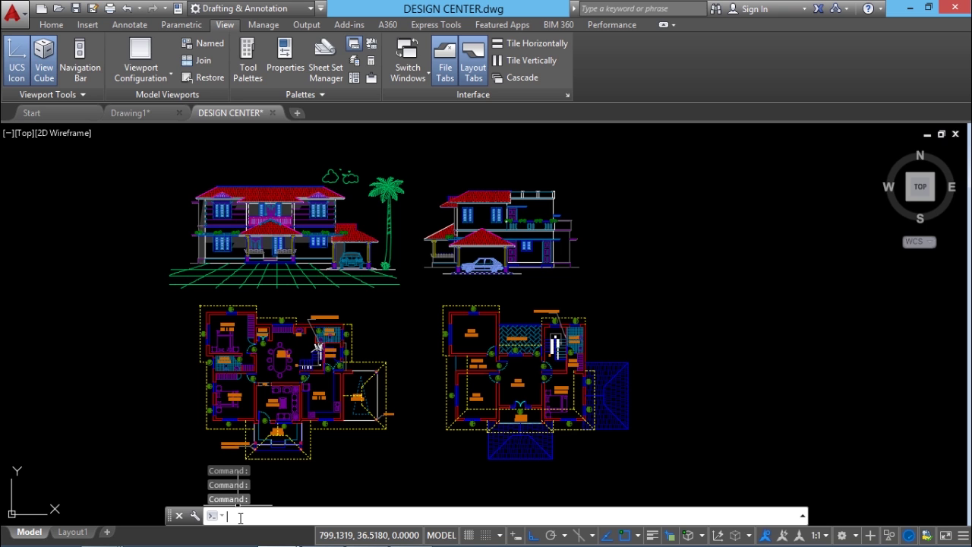
type("tp")
key("Return")
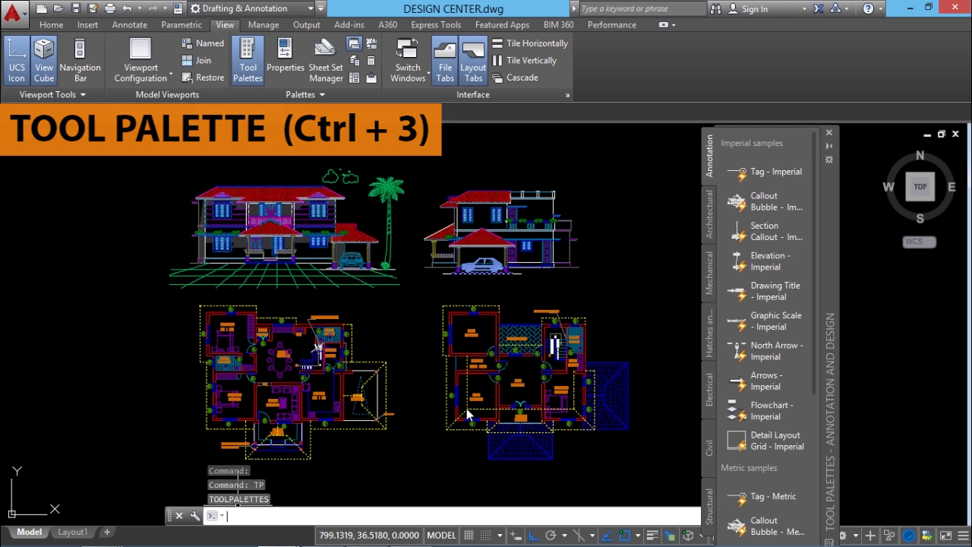
key("ctrl+3")
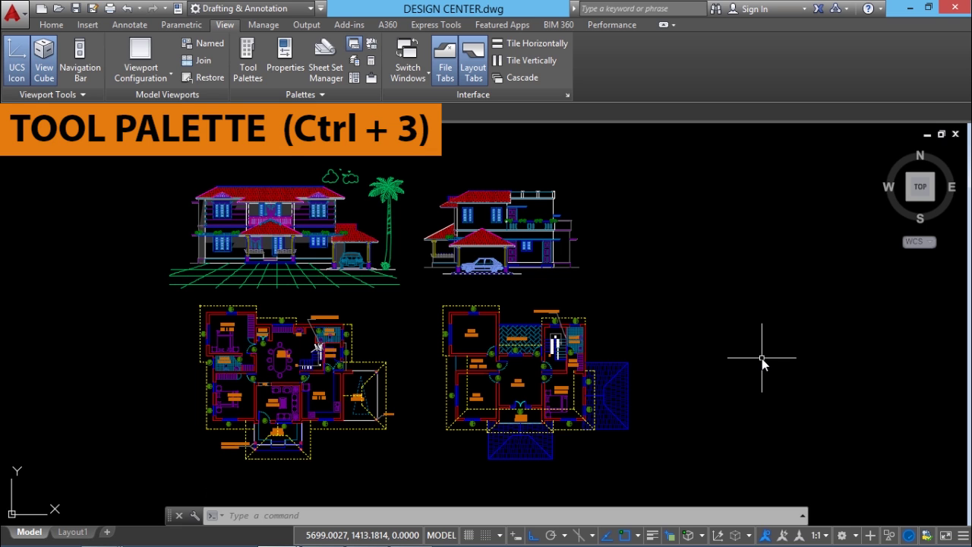
key("ctrl+3")
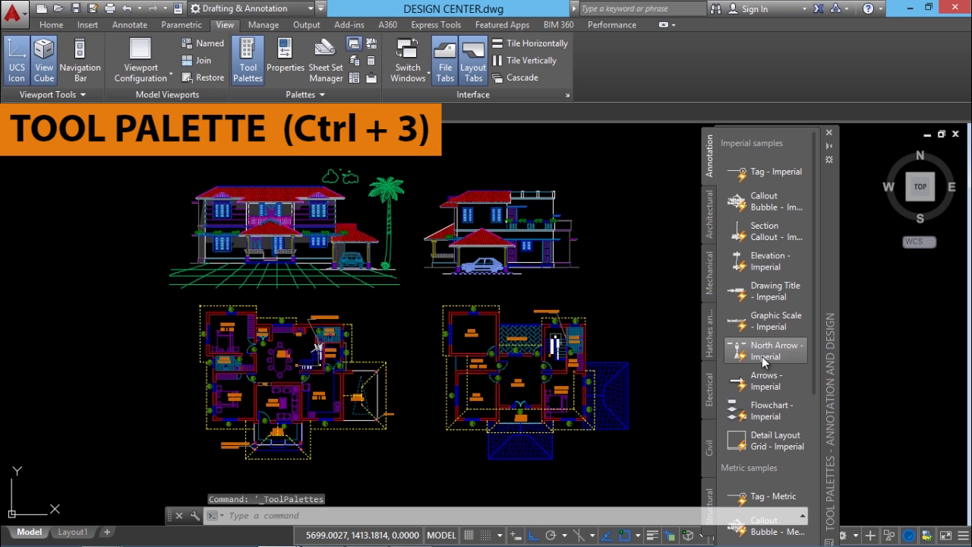
Nudge the Tool Palettes window up and browse Mechanical, ending on the Architectural palette
left_click_drag(837, 309, 826, 281)
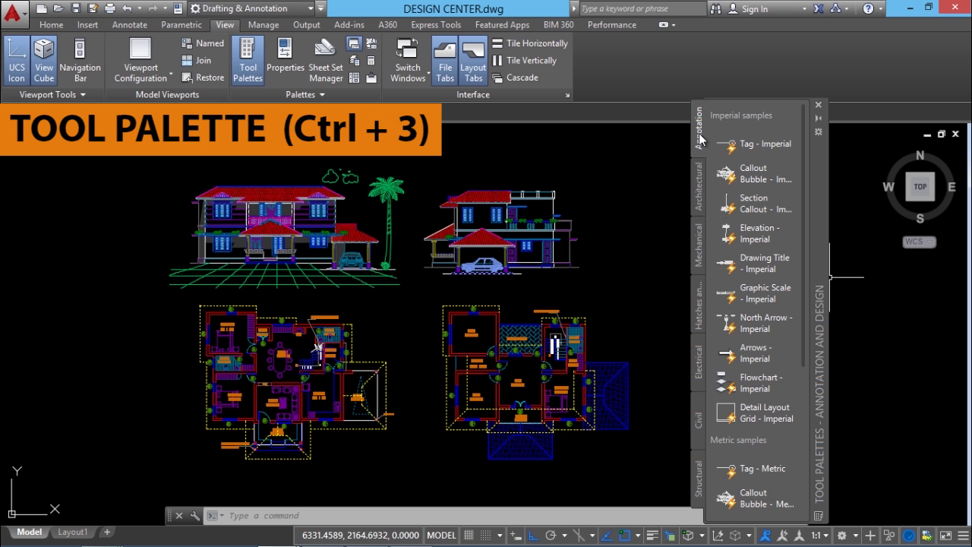
left_click(700, 191)
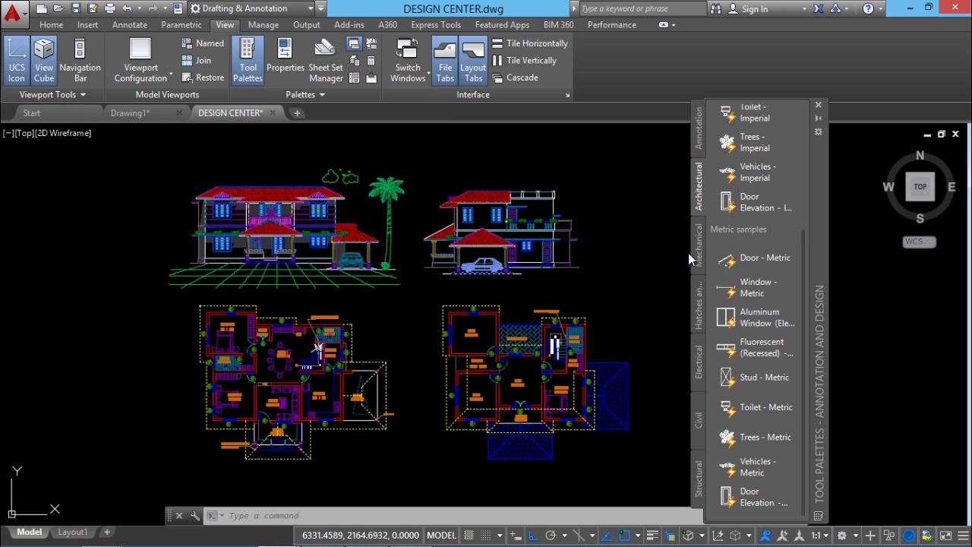
left_click(697, 255)
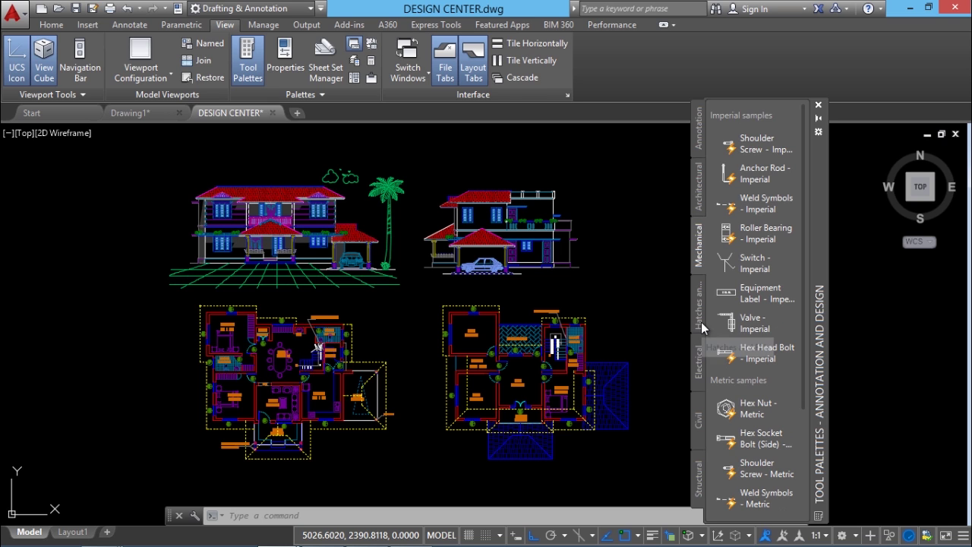
left_click(700, 199)
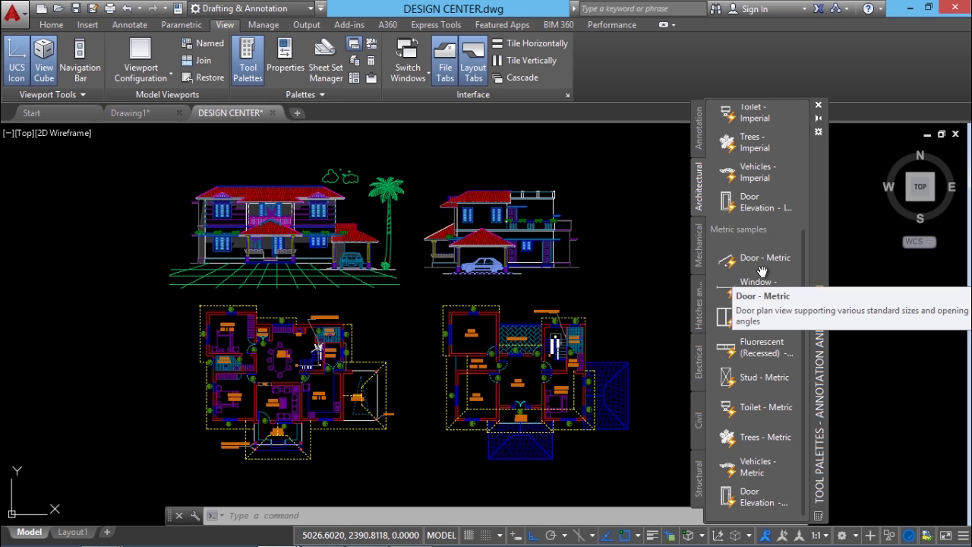
Insert a Trees - Metric block between the two floor plans, then return to the Annotation palette
left_click(757, 438)
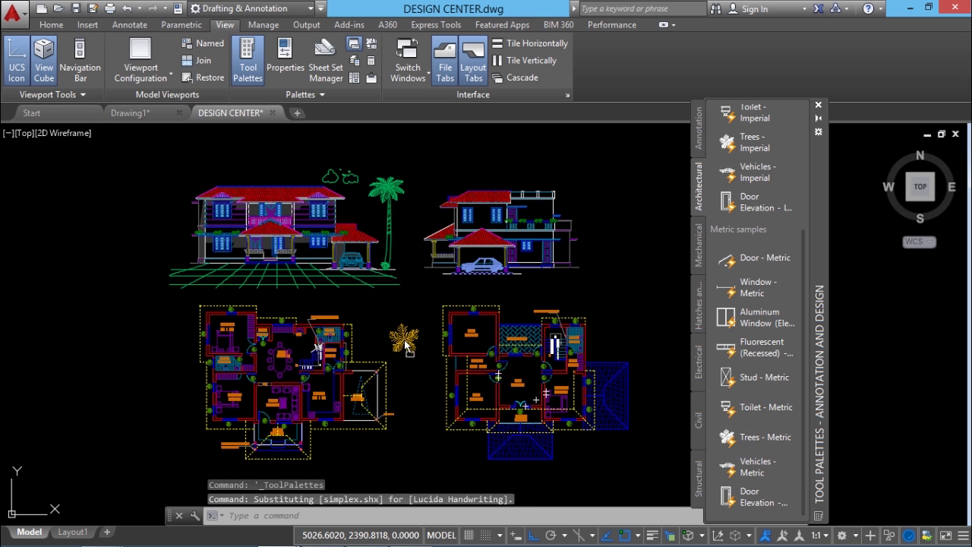
scroll(401, 351, "up", 5)
scroll(401, 351, "down", 5)
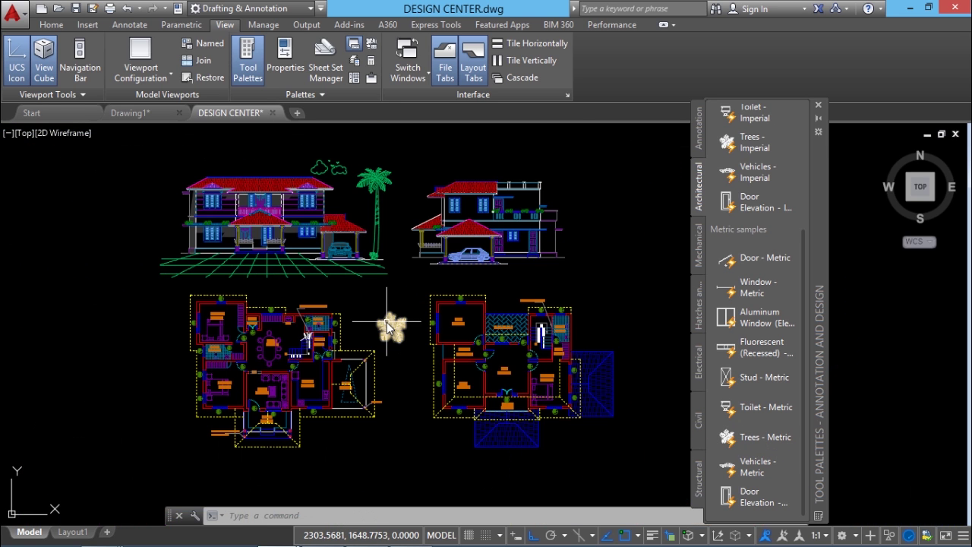
left_click(389, 323)
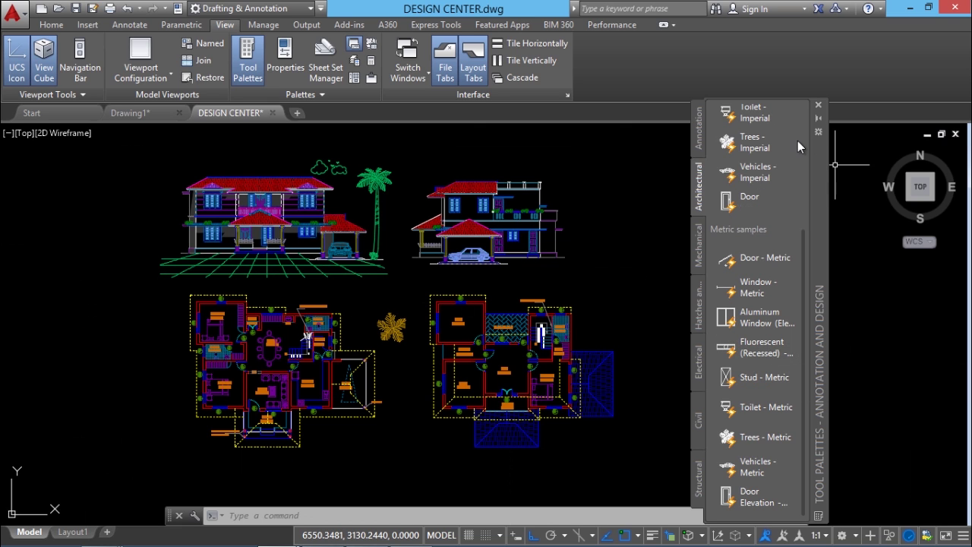
left_click(761, 257)
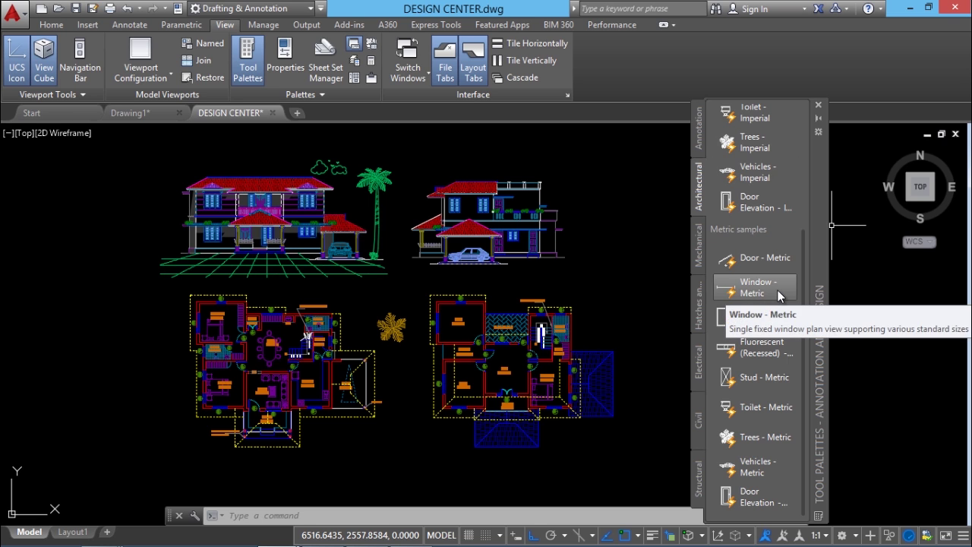
left_click(764, 347)
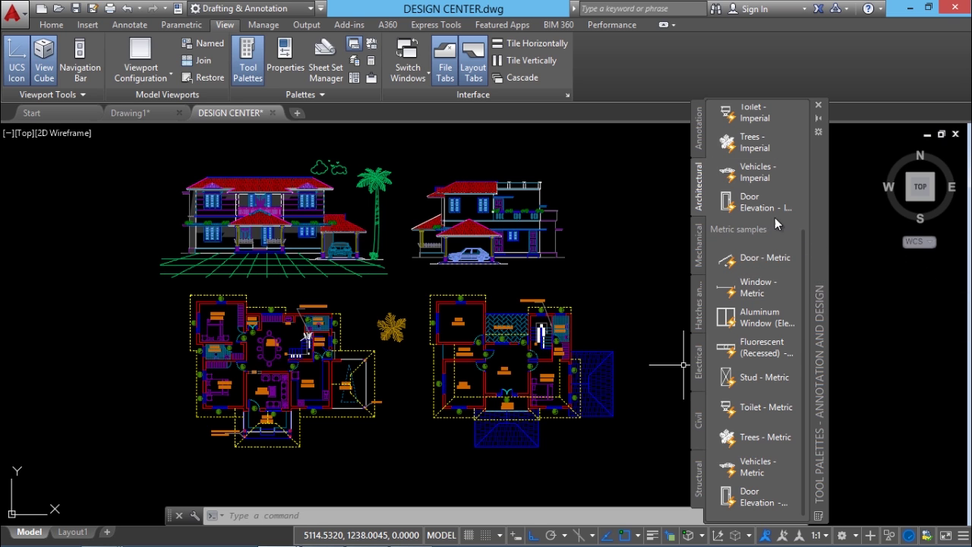
left_click(699, 129)
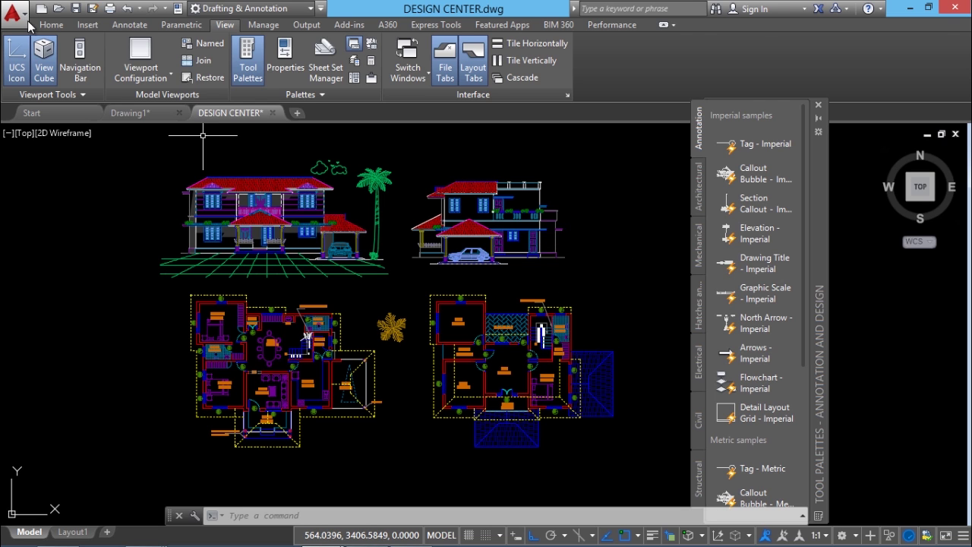
Return to the Home tab, scroll through the Insert block gallery, and close it
left_click(51, 27)
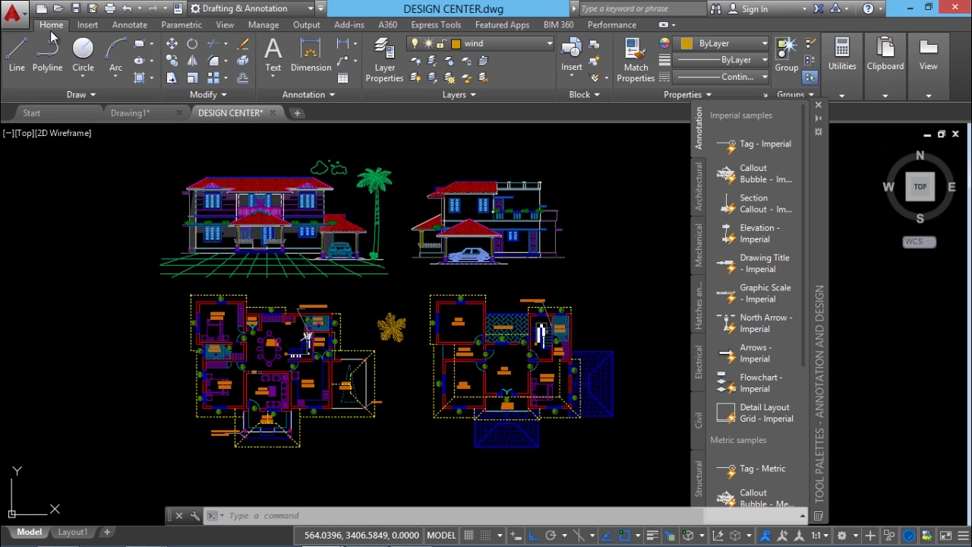
left_click(572, 57)
mouse_move(740, 129)
left_mouse_down()
mouse_move(740, 115)
mouse_move(746, 143)
left_mouse_up()
scroll(667, 197, "down", 3)
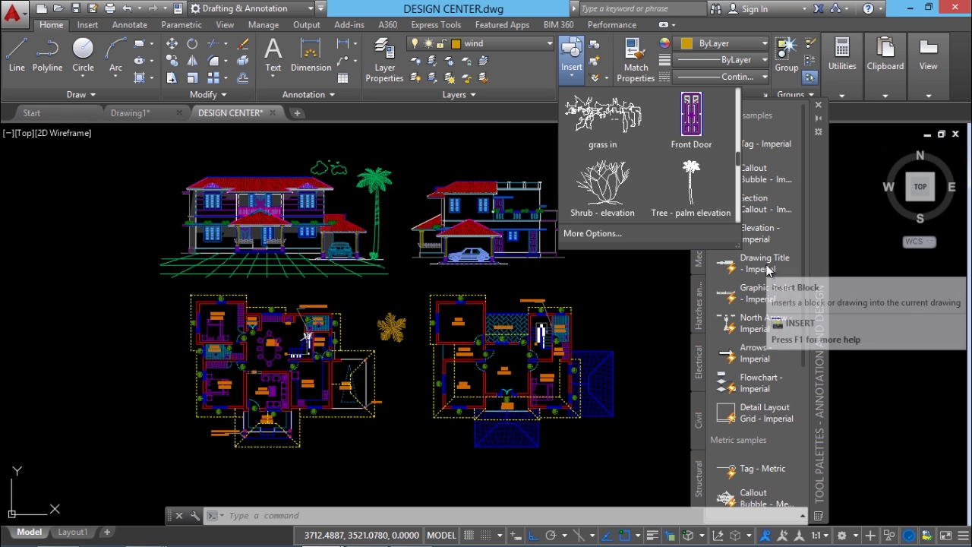
left_click(817, 175)
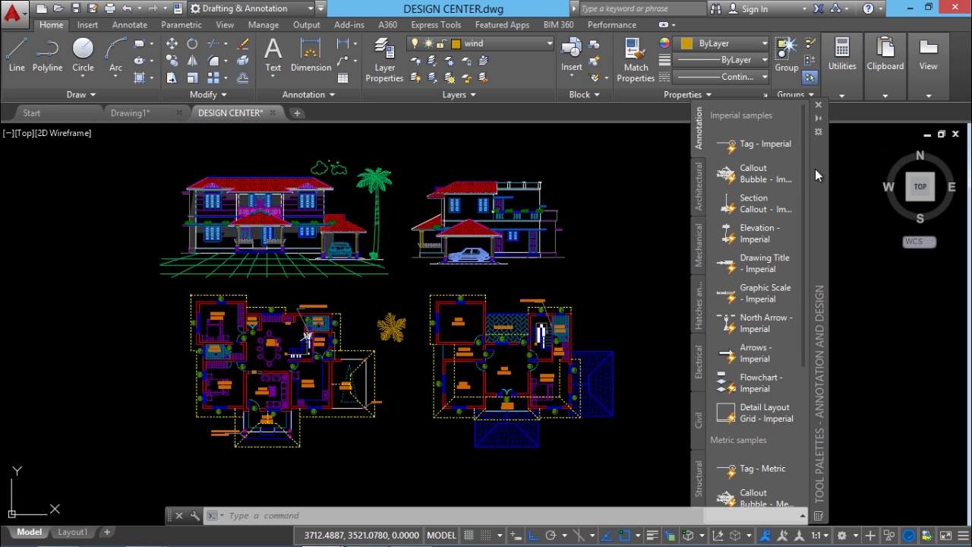
Choose Customize Palettes from the Tool Palettes right-click menu
right_click(817, 342)
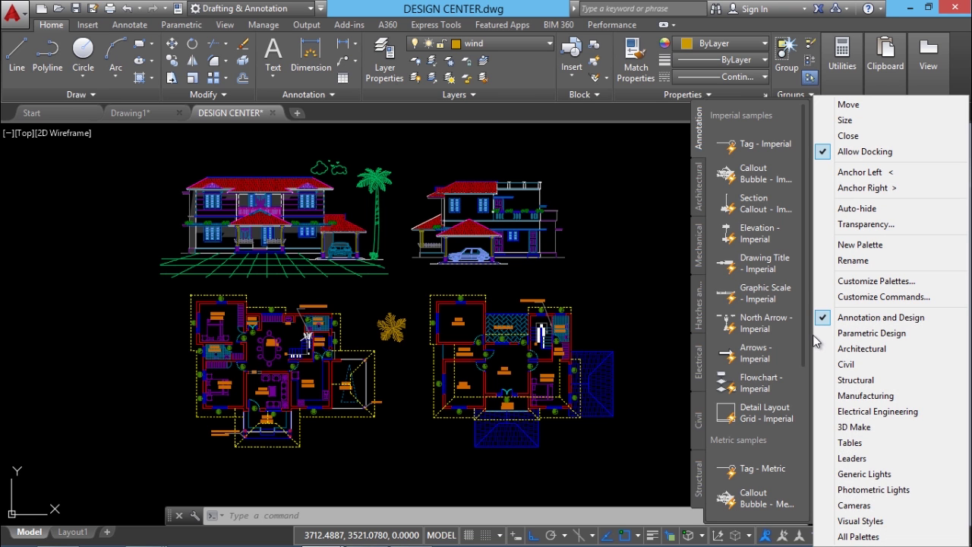
left_click(843, 281)
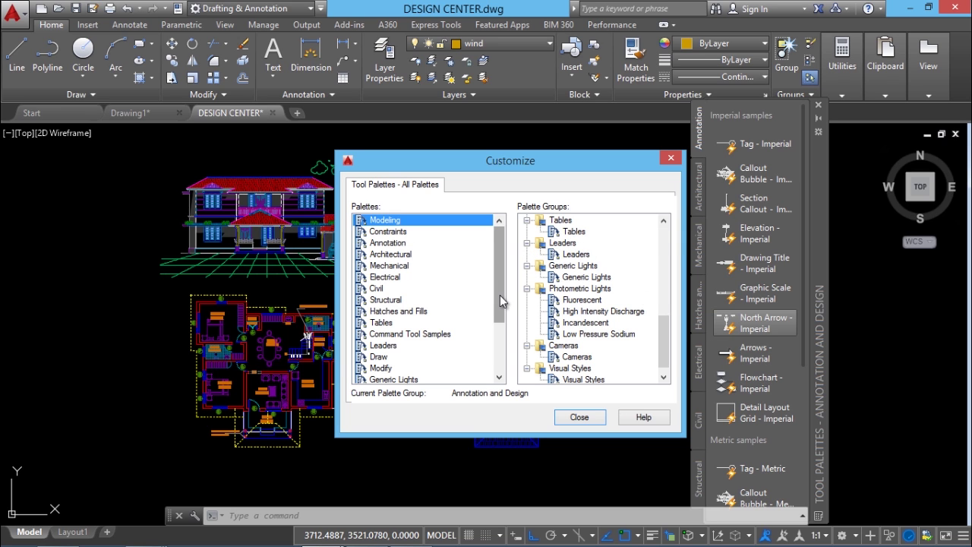
Create a new palette and rename it Sab Blocks
right_click(457, 269)
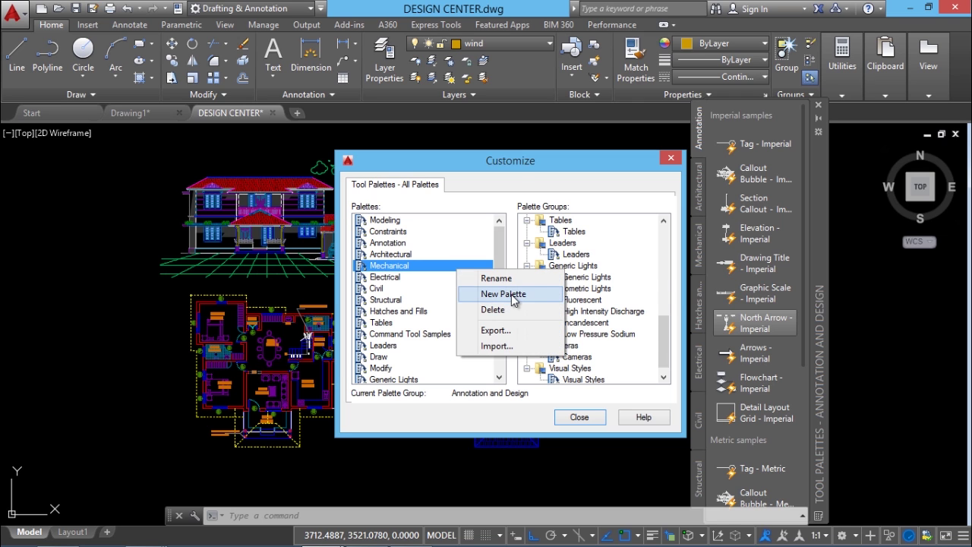
left_click(503, 294)
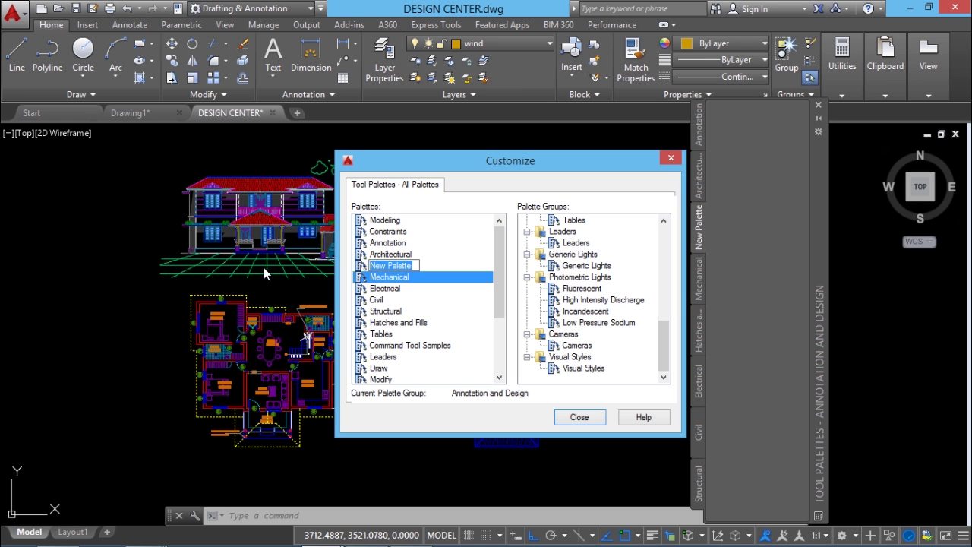
key("Return")
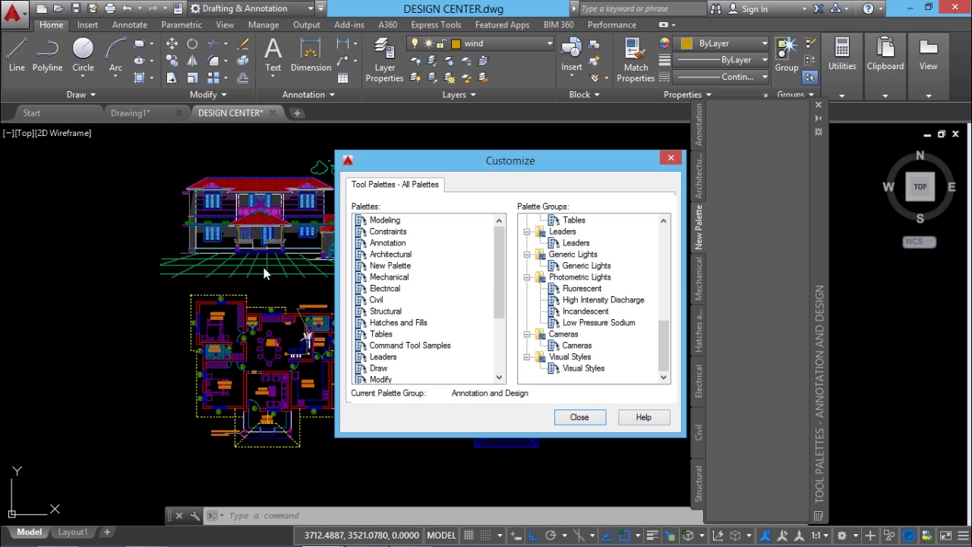
left_click(401, 270)
right_click(406, 272)
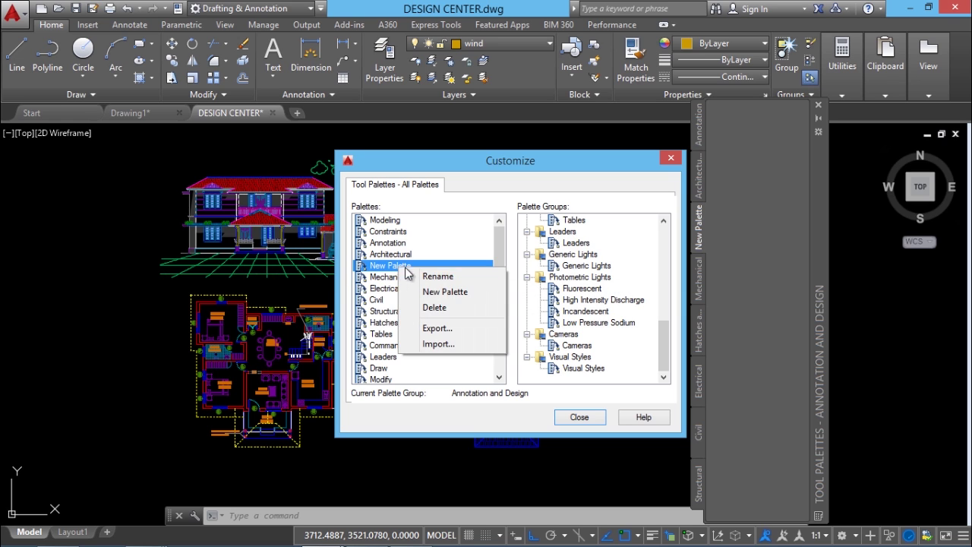
left_click(433, 276)
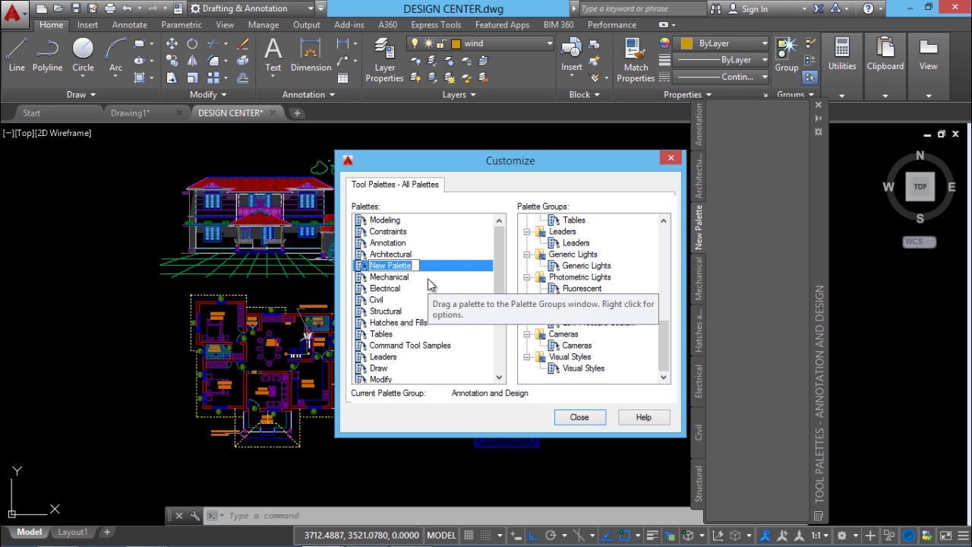
type("Sab Blocks")
key("Return")
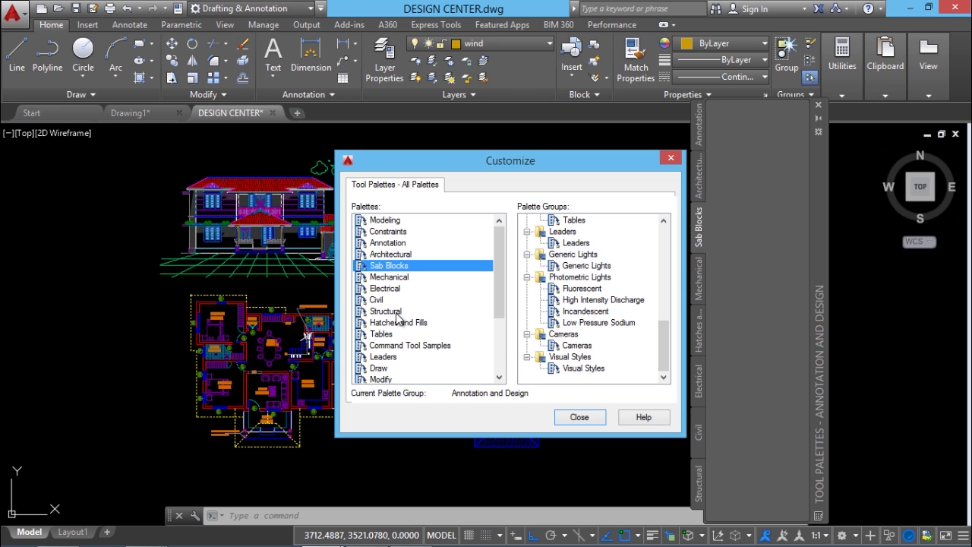
Add a second new palette named Sab Objects
left_click(457, 291)
right_click(417, 277)
left_click(481, 297)
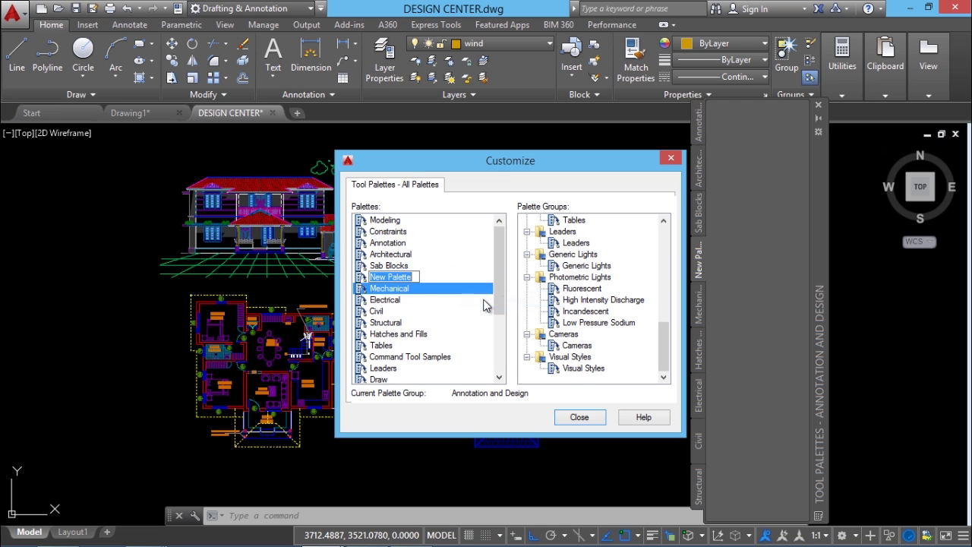
type("Sab Obk")
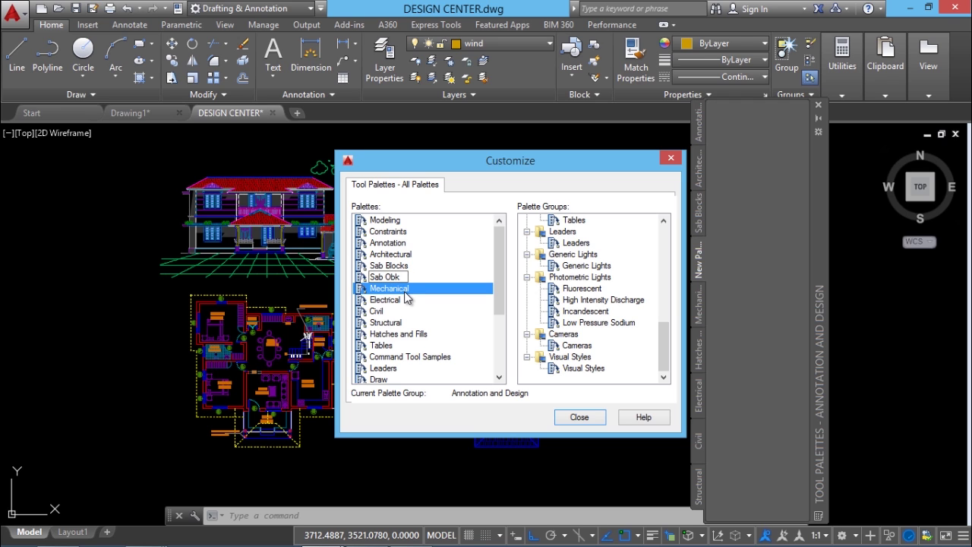
key("BackSpace")
type("jects")
key("Return")
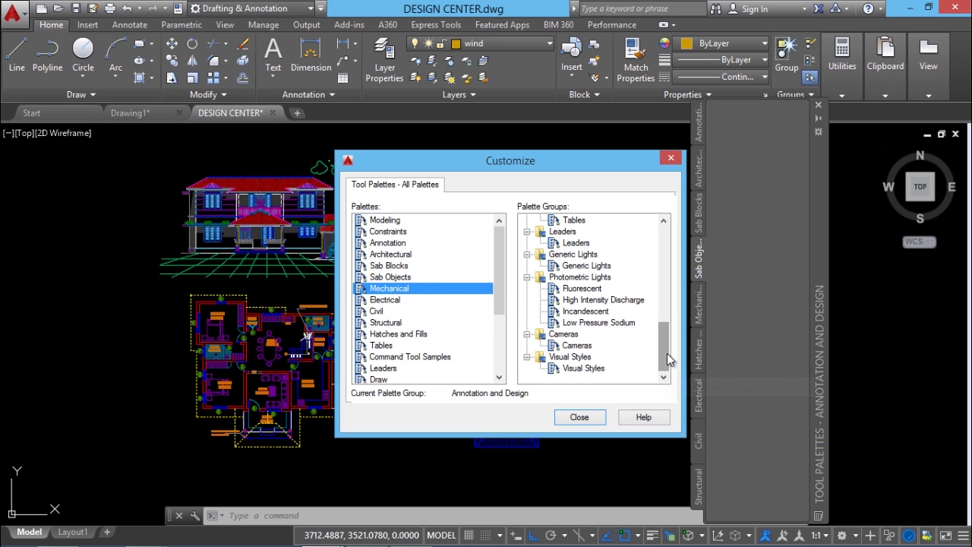
Create a new palette group named Sab group
right_click(577, 345)
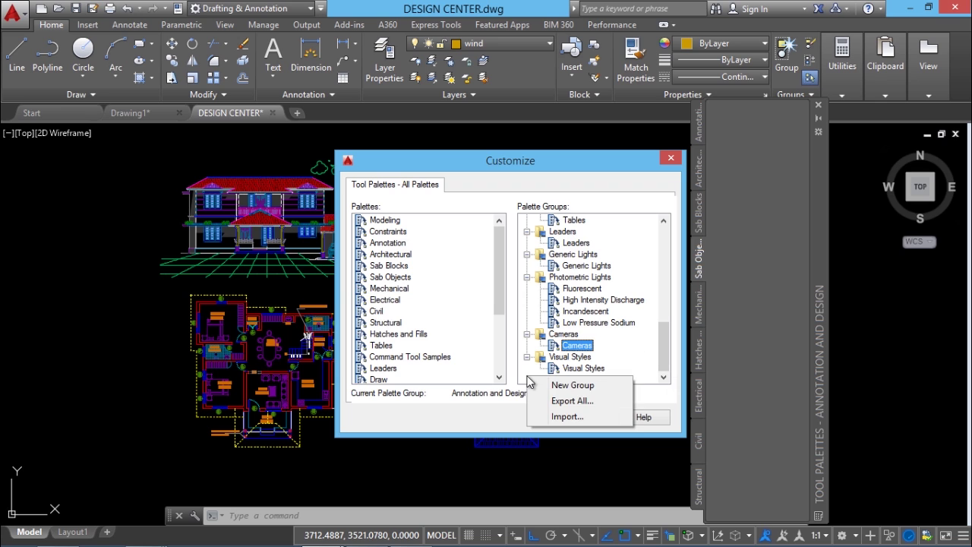
left_click(566, 385)
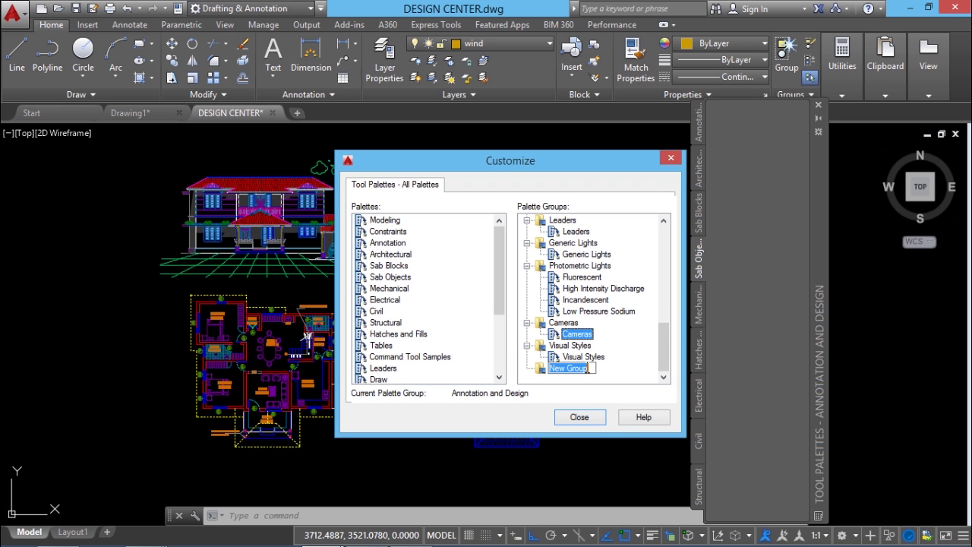
type("Sab group")
key("Return")
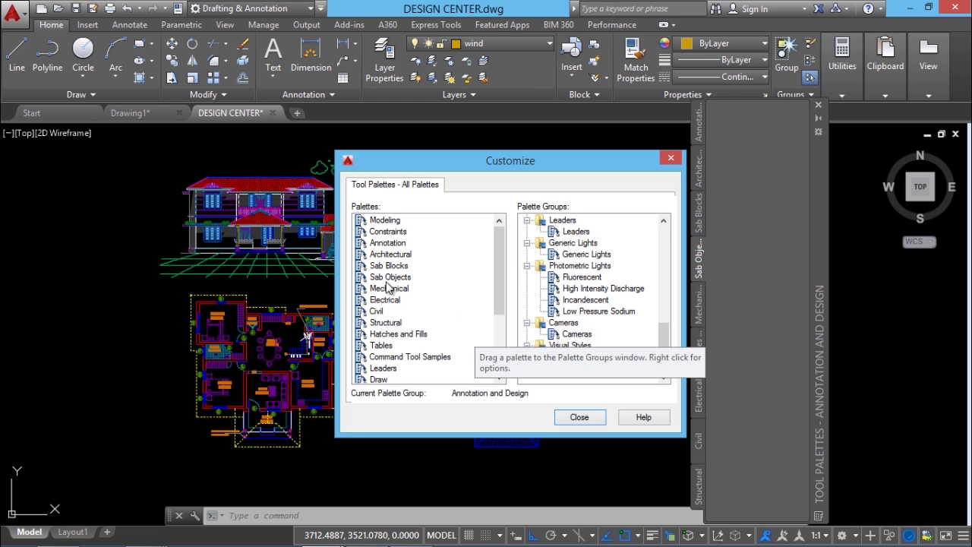
Drag the Sab Blocks and Sab Objects palettes into Sab group
left_click_drag(399, 266, 583, 373)
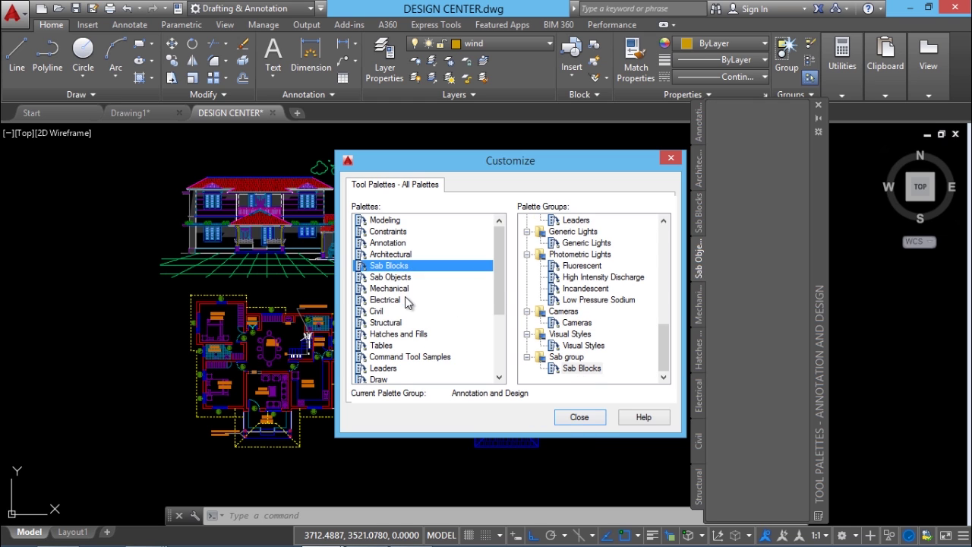
left_click_drag(398, 279, 606, 373)
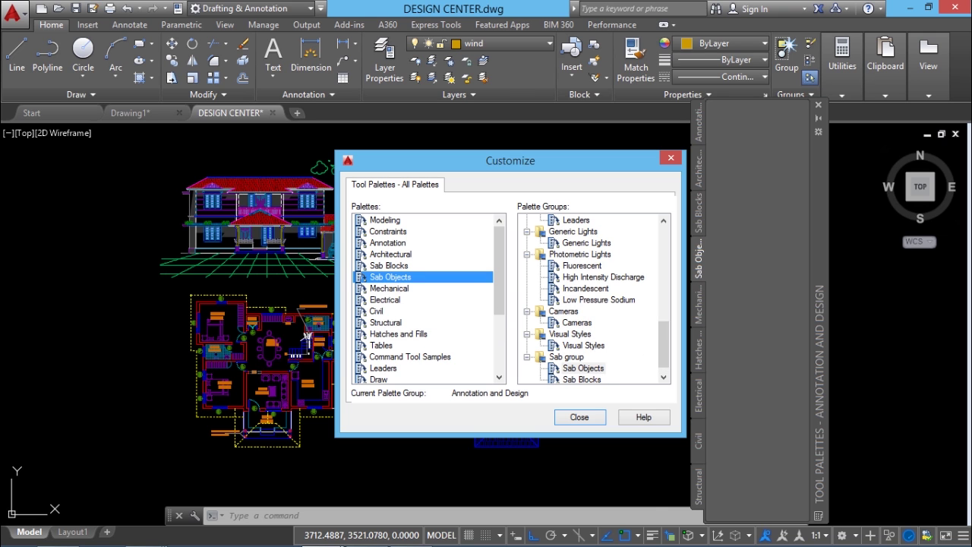
scroll(667, 348, "down", 1)
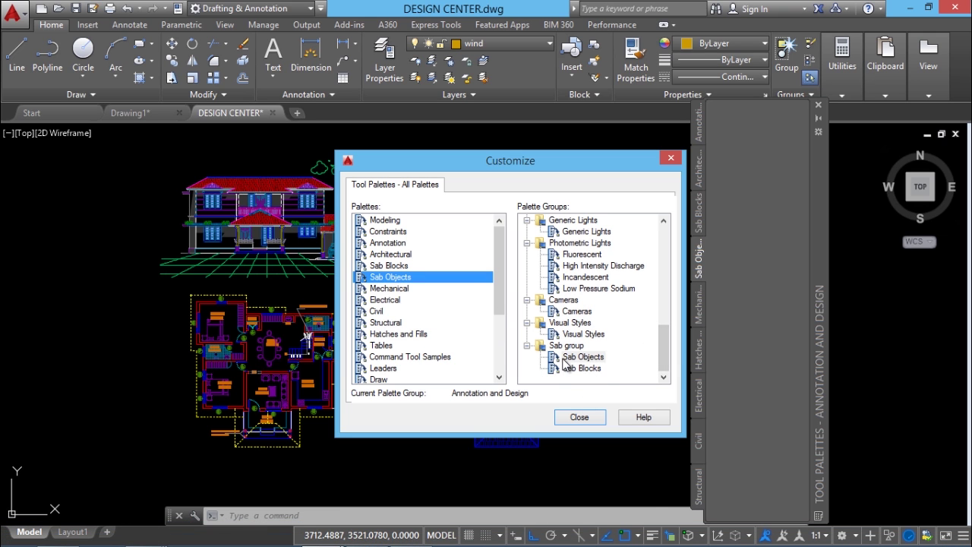
left_click(572, 349)
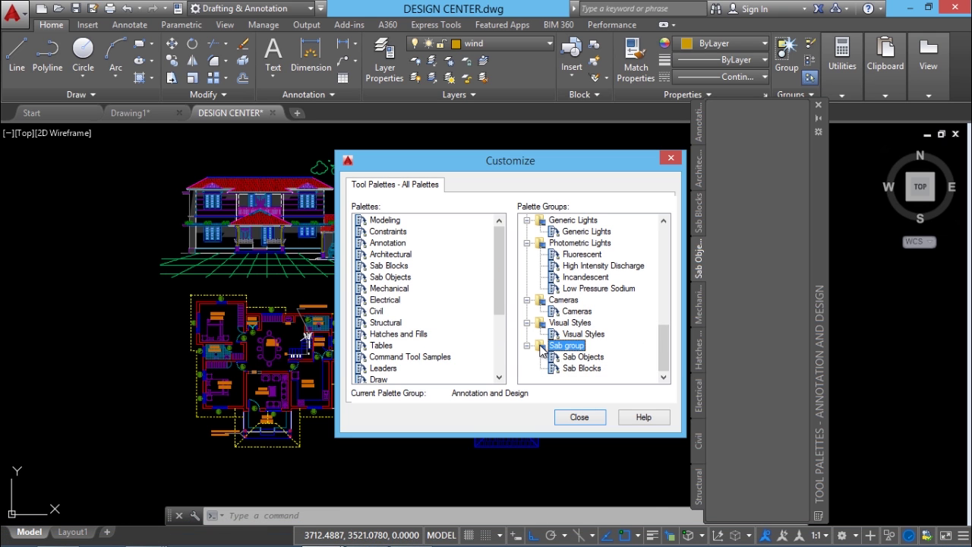
right_click(541, 351)
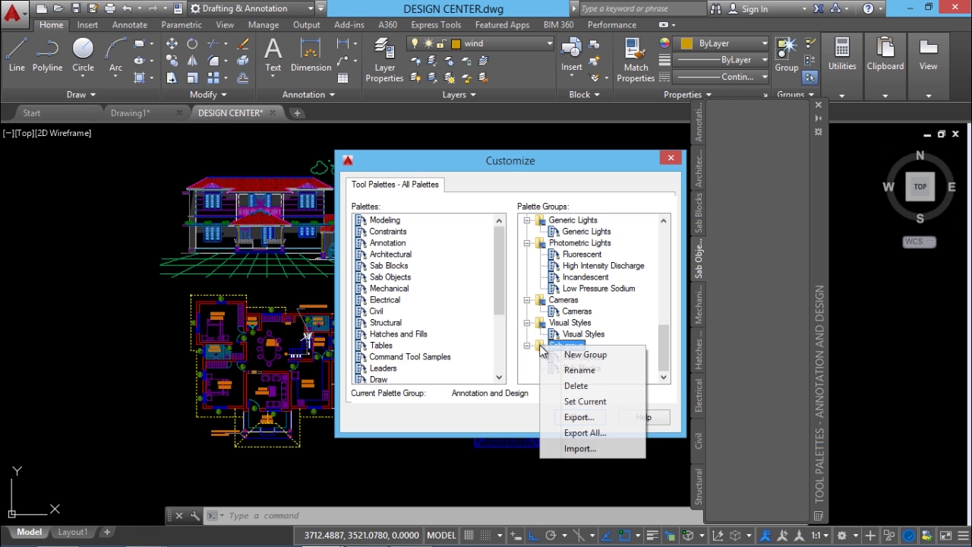
Set Sab group as current, check the Sab Blocks palette, and close the Customize dialog
left_click(572, 399)
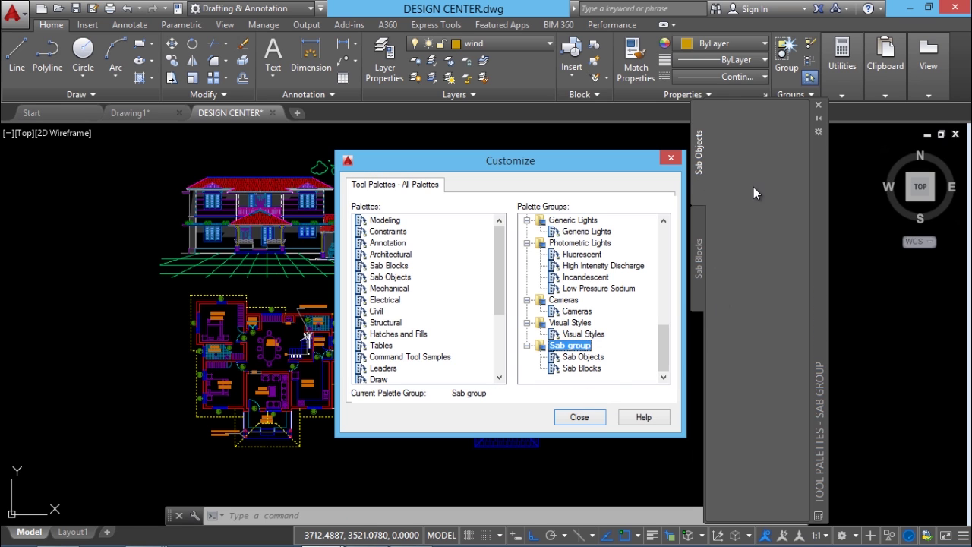
left_click(701, 259)
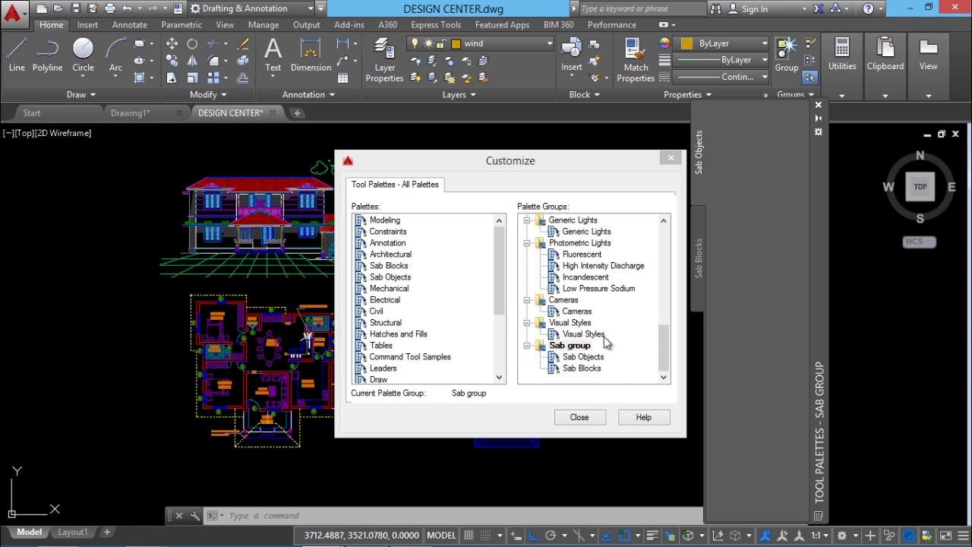
left_click(571, 346)
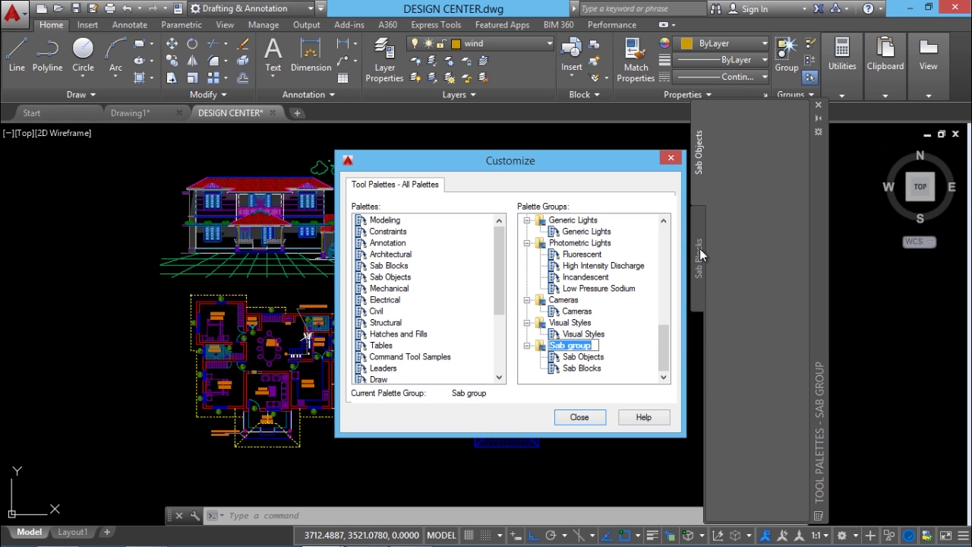
left_click(606, 349)
left_click(700, 230)
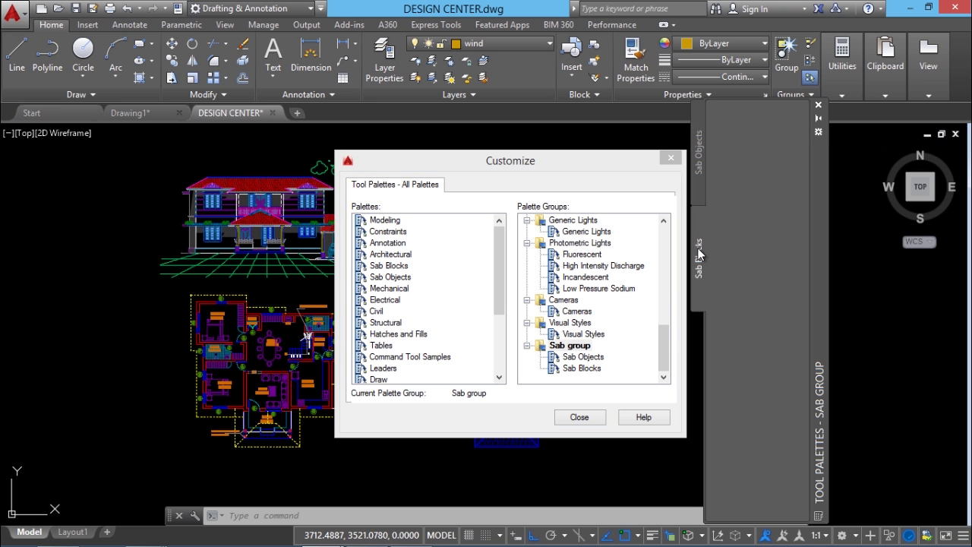
left_click(595, 416)
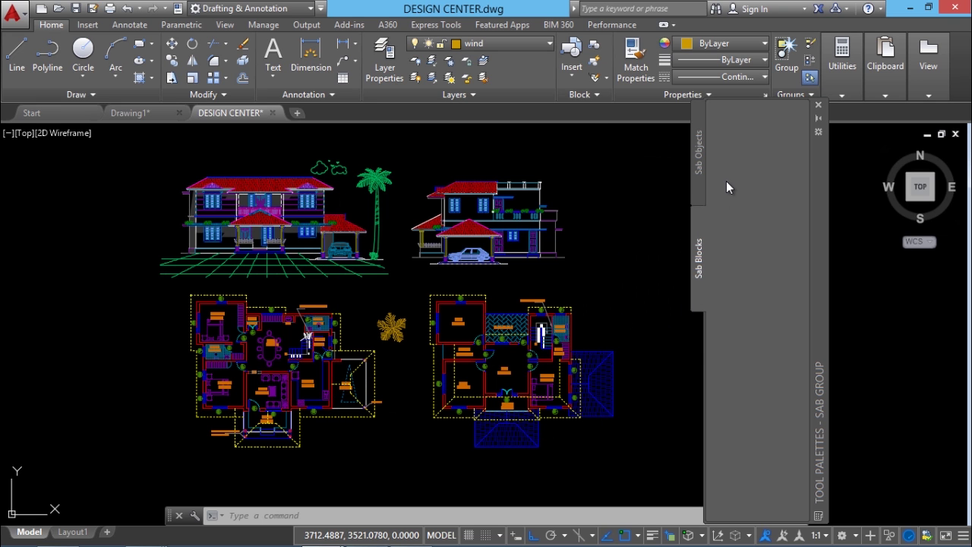
left_click(573, 76)
Insert the BED block right of the elevations and a Door block left of it
left_click_drag(739, 160, 744, 186)
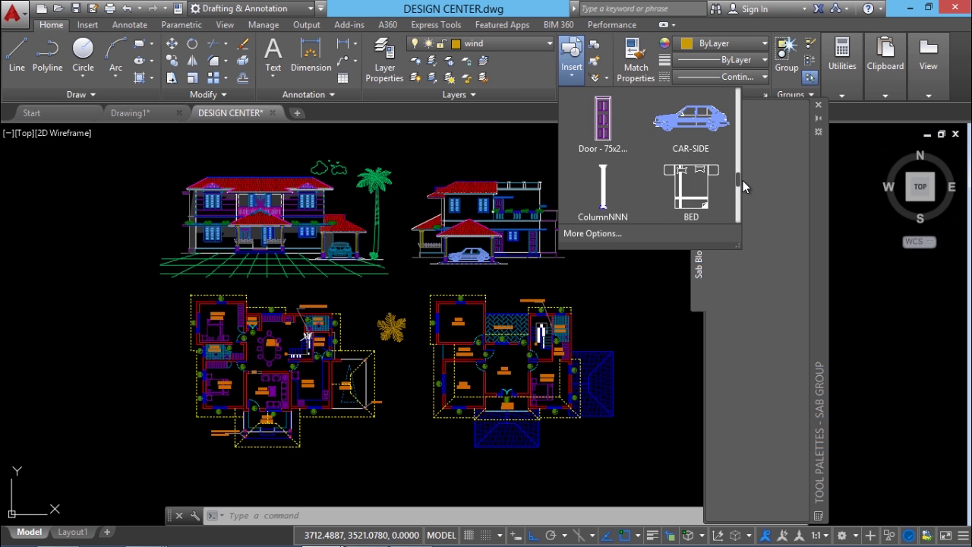
left_click(691, 190)
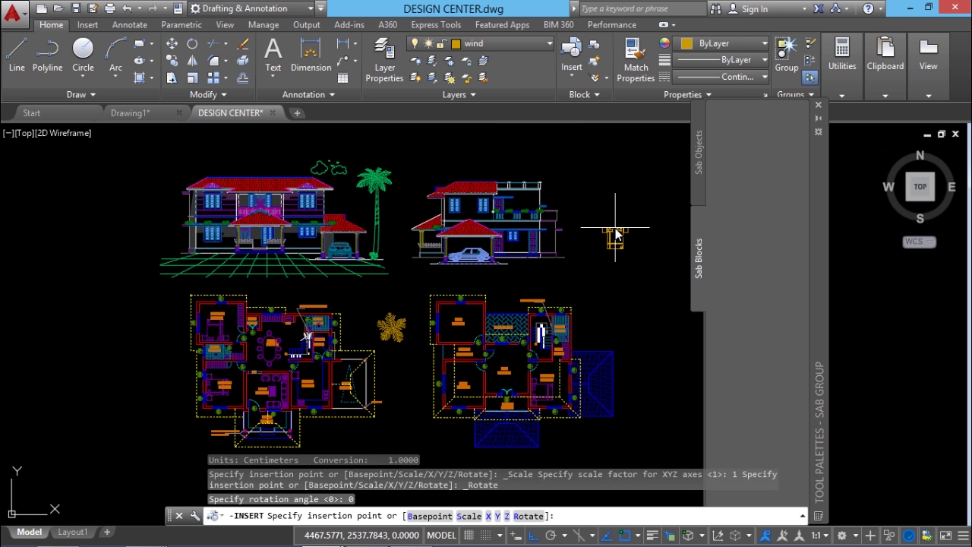
left_click(615, 235)
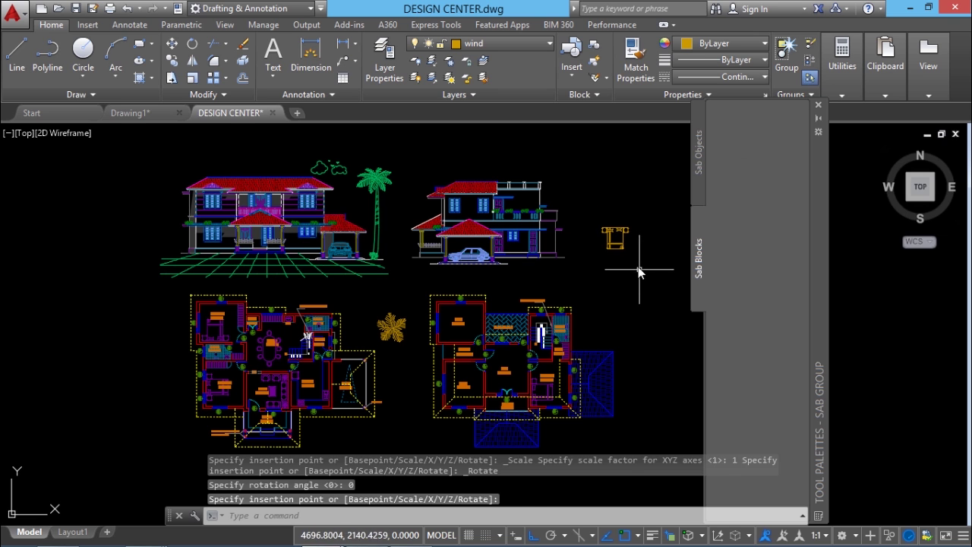
scroll(638, 272, "up", 4)
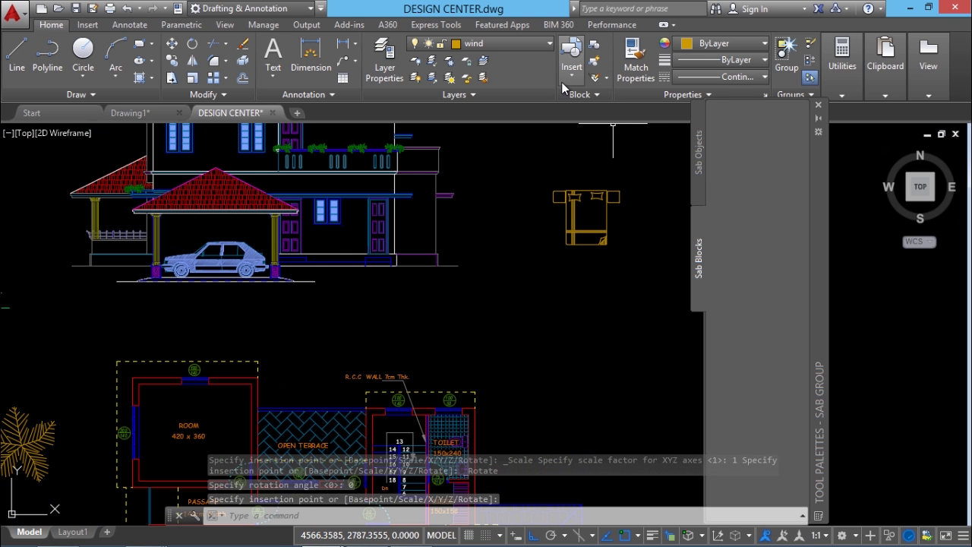
left_click(566, 76)
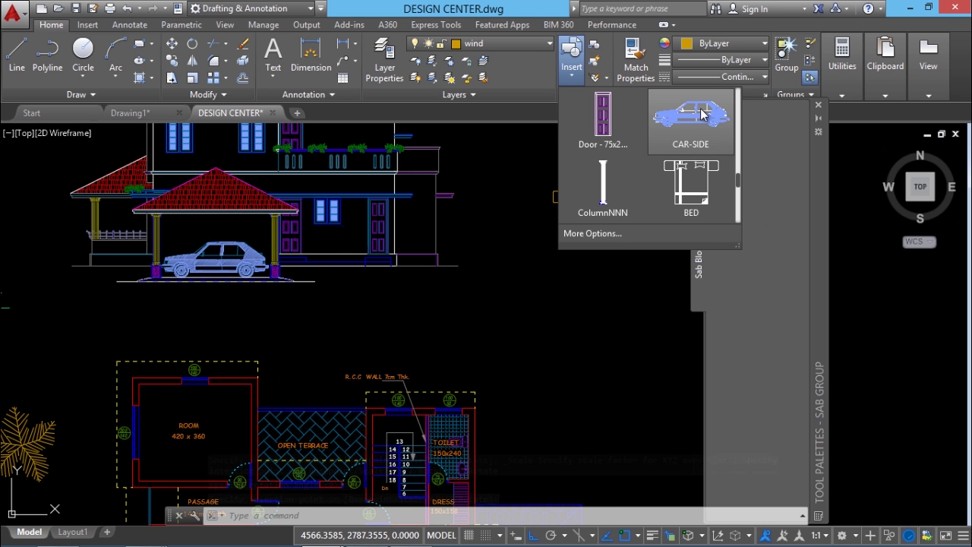
left_click(602, 118)
left_click(532, 243)
Insert sofa3 below the bed and the small sofa1 to its right
left_click(580, 81)
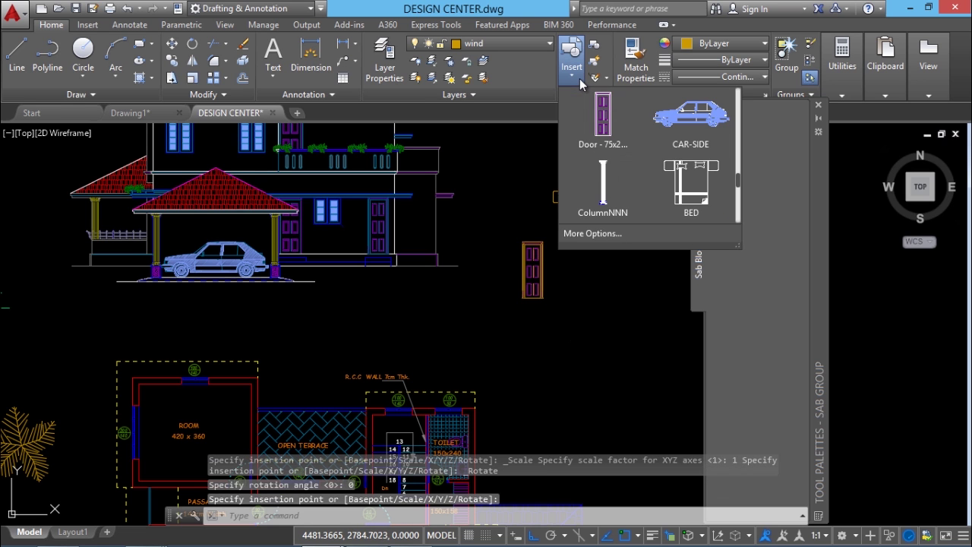
left_click(737, 196)
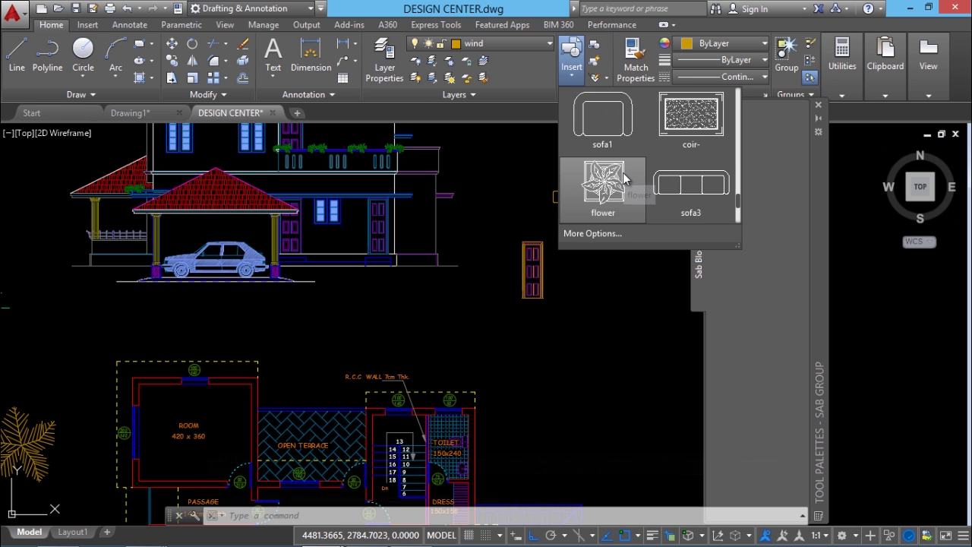
left_click(687, 186)
left_click(643, 285)
left_click(575, 76)
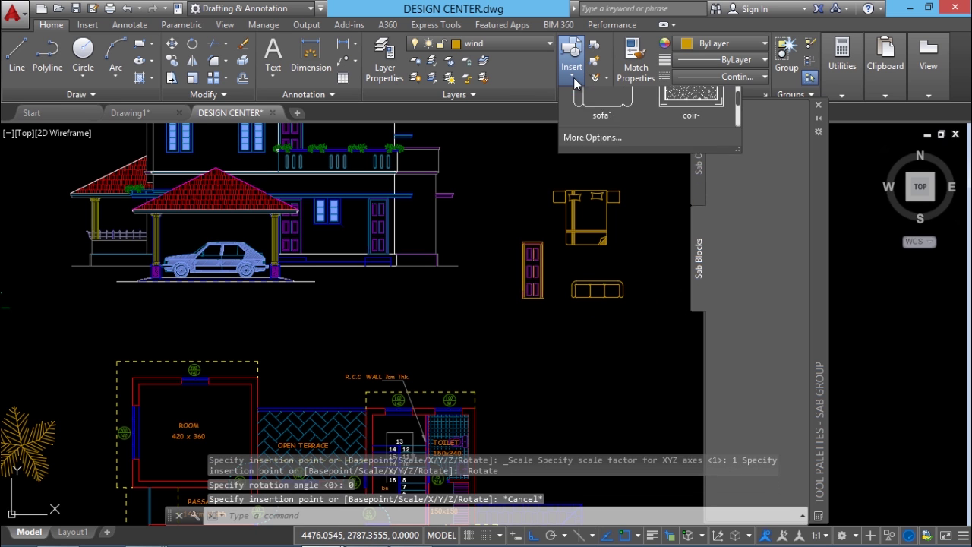
left_click(687, 194)
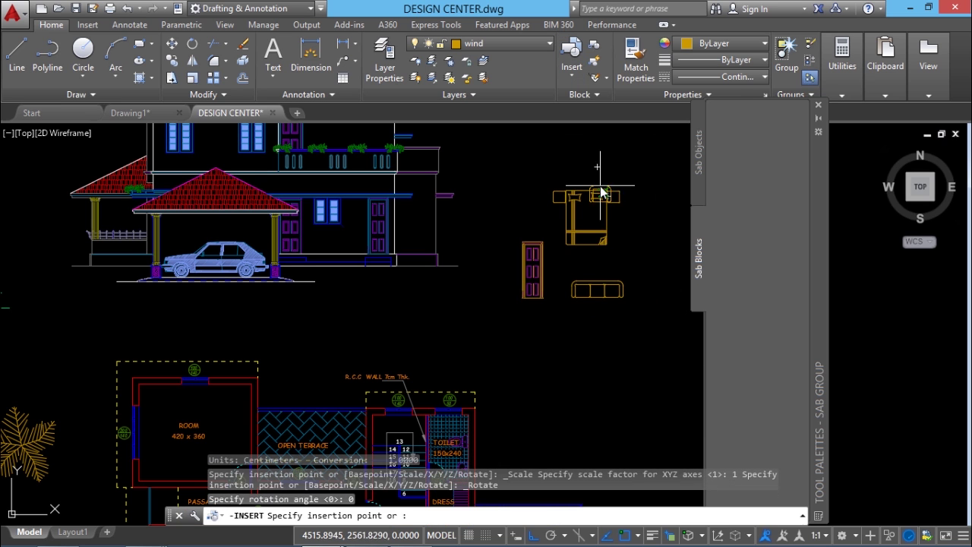
left_click(626, 250)
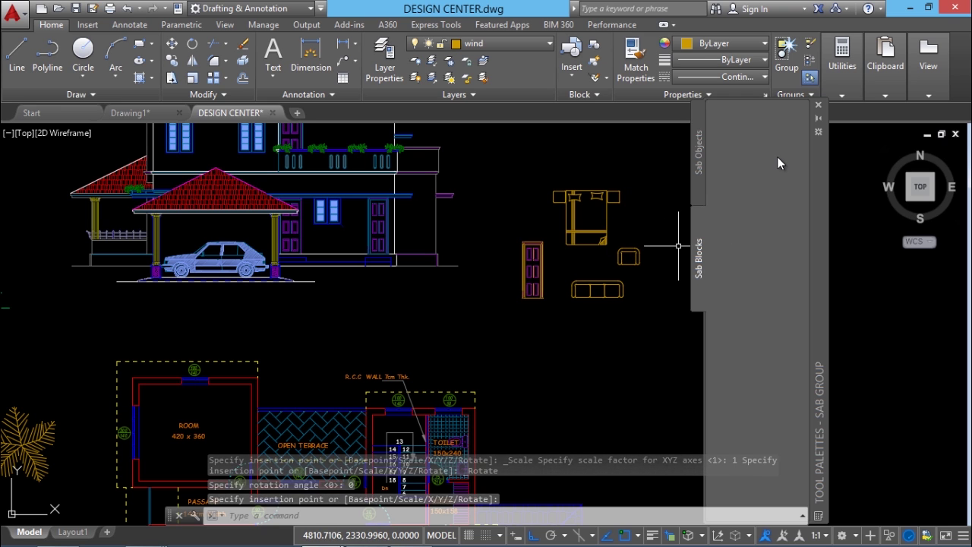
Add BED, sofa3, sofa1 and Door - 75x210 tools to Sab Blocks, then a separator
left_click(600, 232)
left_click_drag(601, 232, 733, 188)
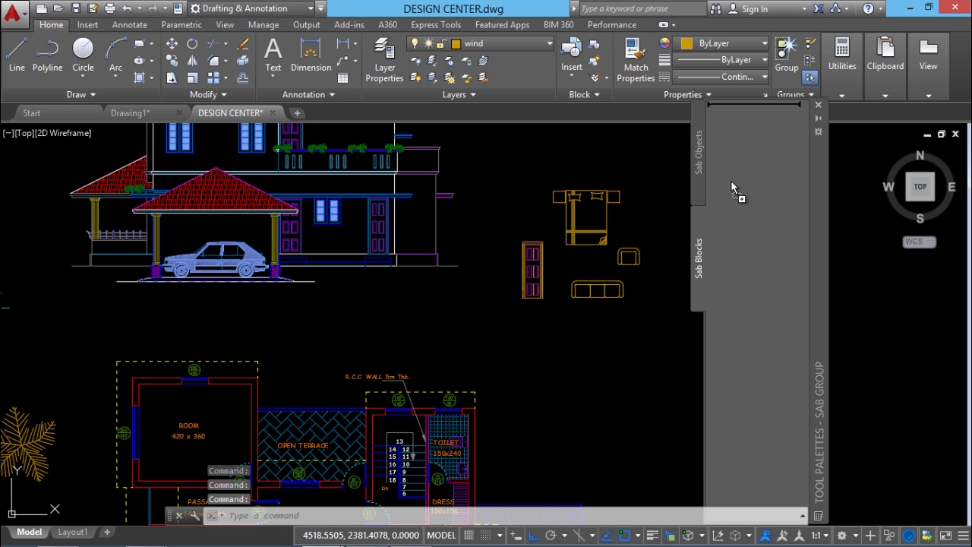
left_click_drag(775, 245, 773, 244)
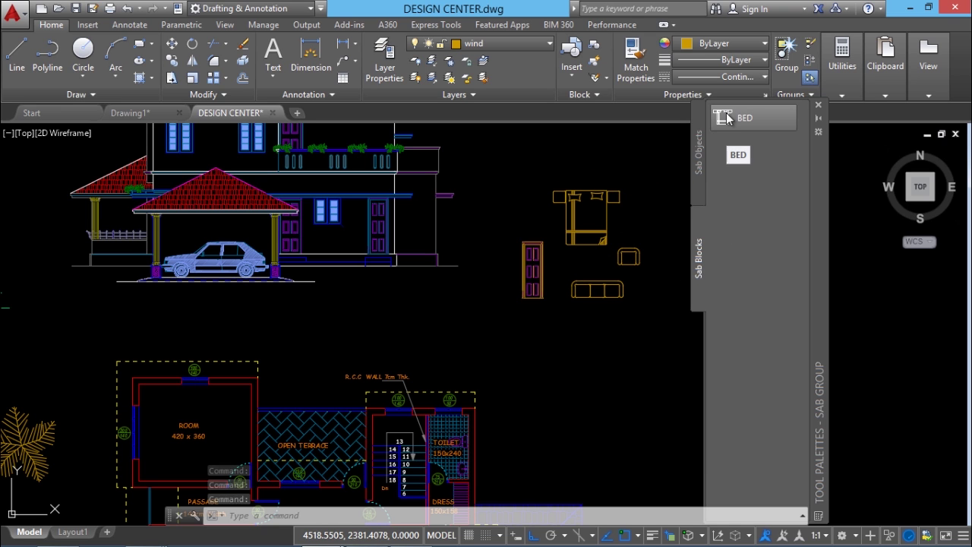
left_click(597, 290)
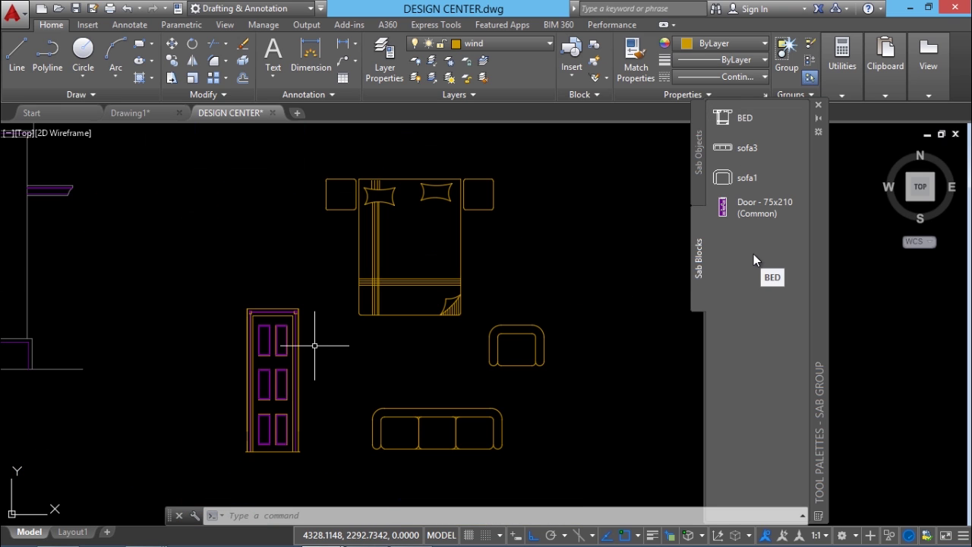
right_click(755, 260)
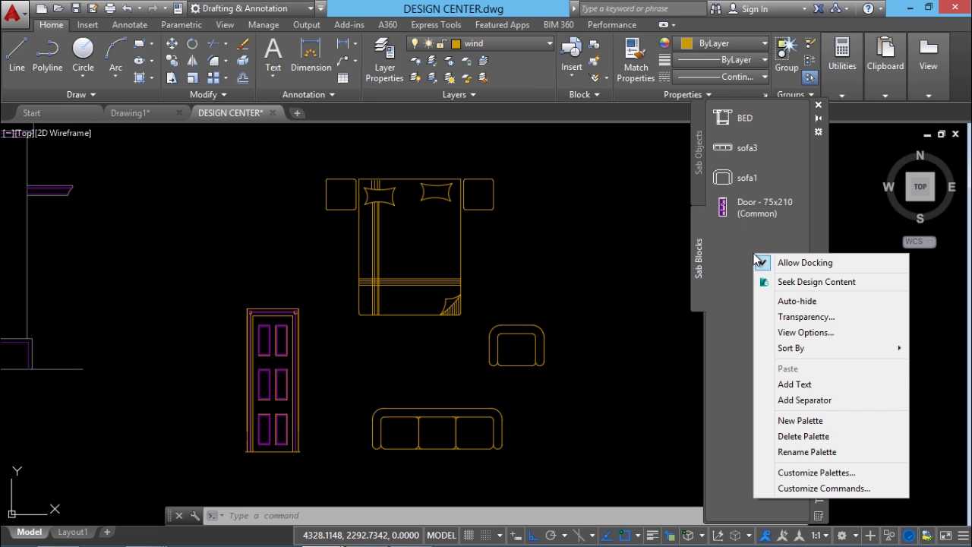
left_click(798, 400)
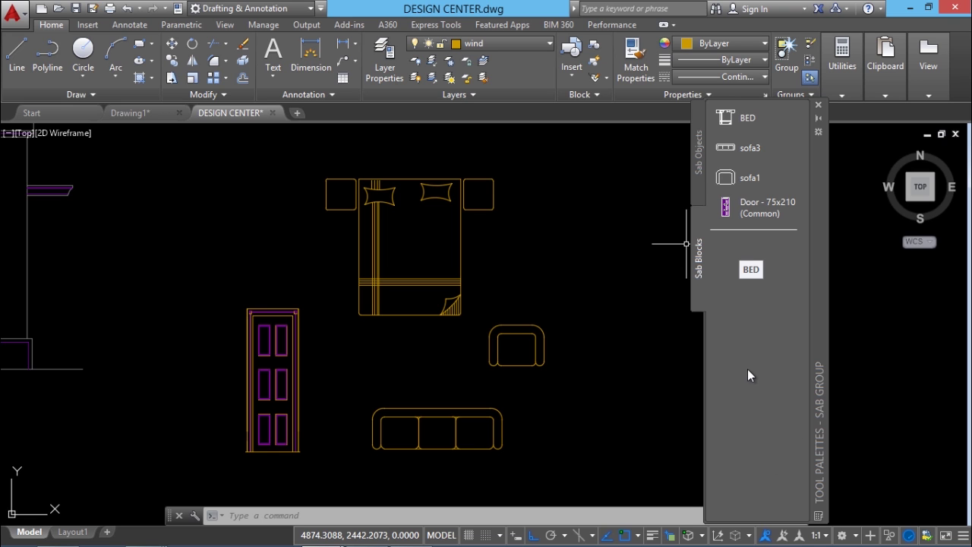
Insert the Tree - palm elevation and Shrub - elevation blocks to the right of the bed
left_click(565, 78)
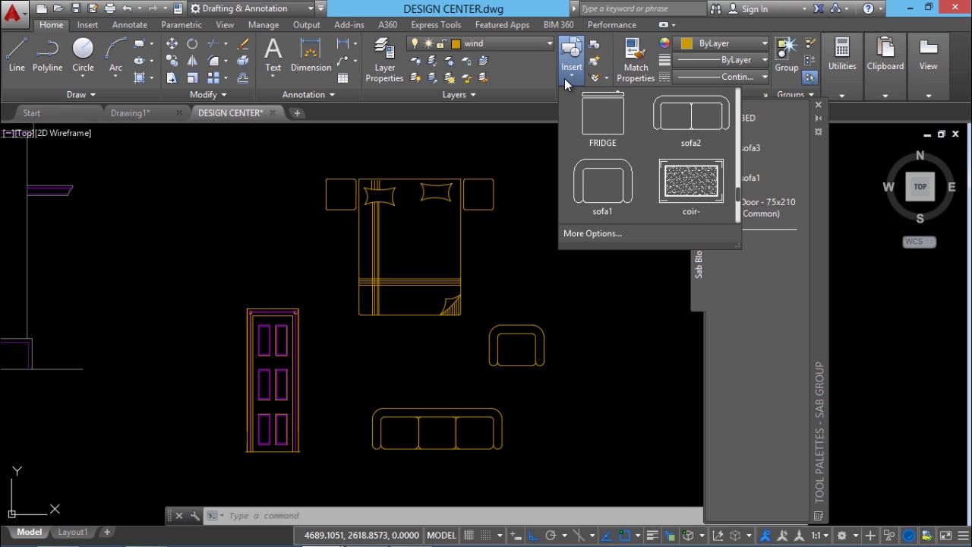
left_click_drag(739, 199, 738, 169)
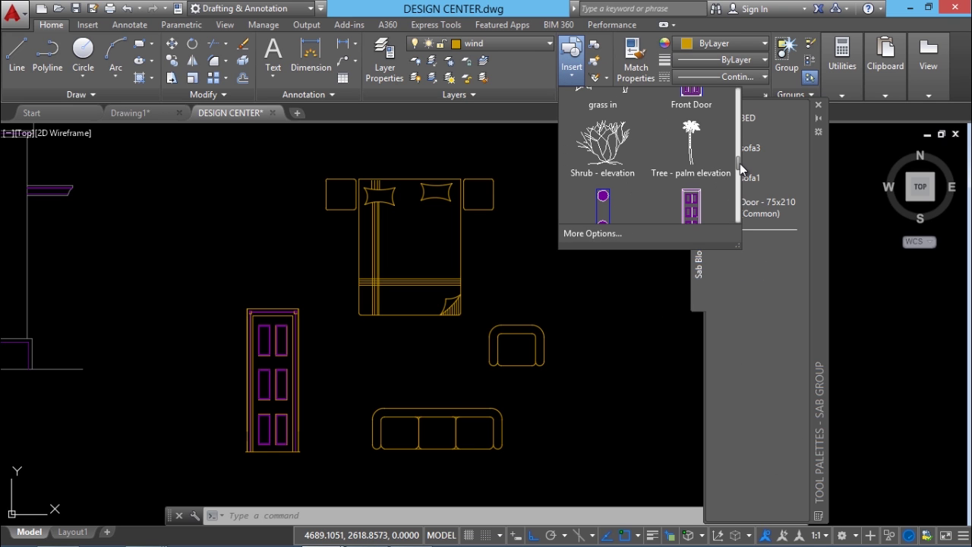
scroll(658, 224, "down", 1)
left_click(666, 171)
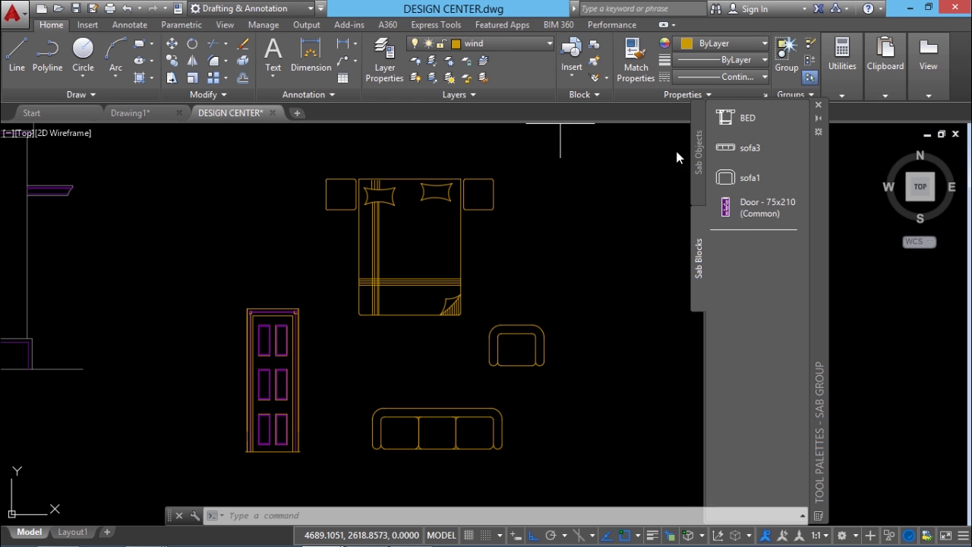
left_click(588, 424)
left_click(571, 72)
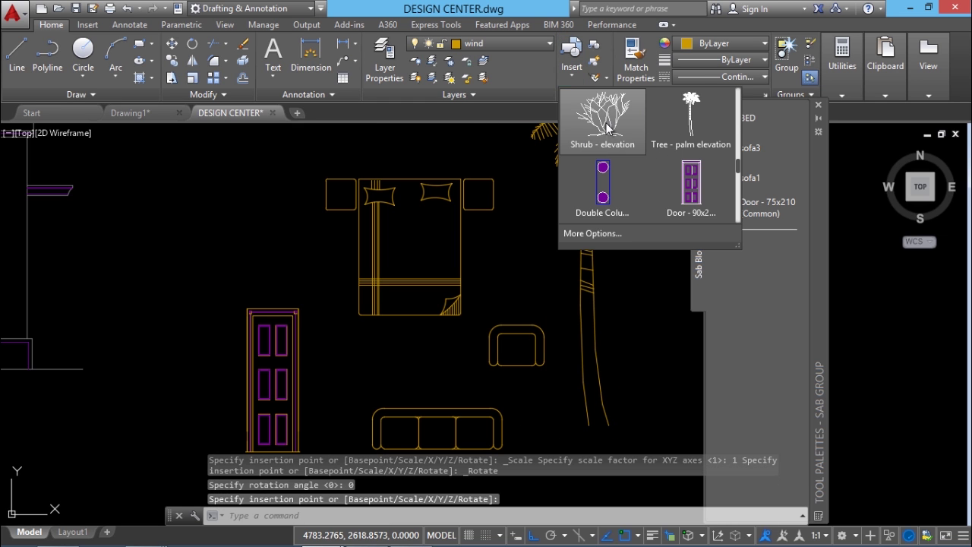
left_click(612, 125)
left_click(640, 292)
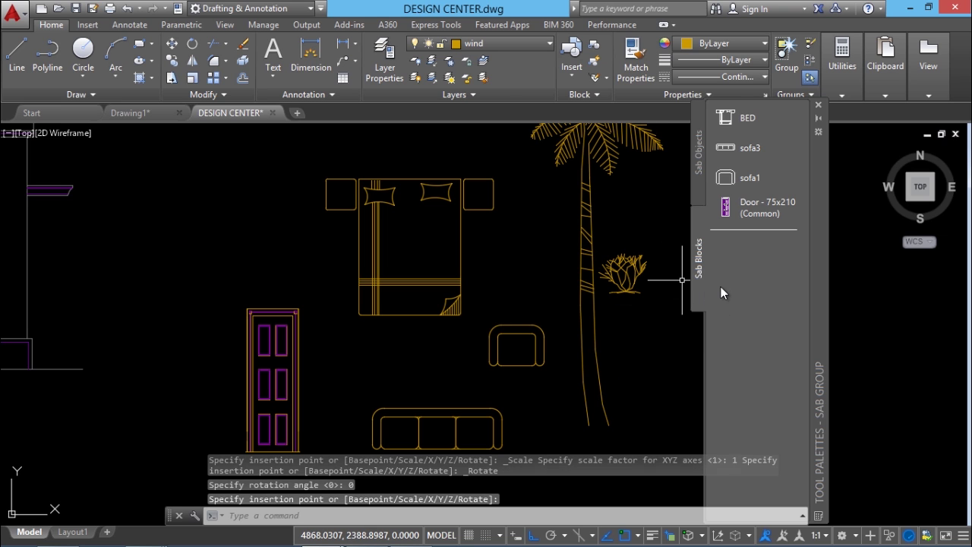
Add the palm and shrub as tools below the separator in the Sab Blocks palette
left_click_drag(621, 177, 761, 274)
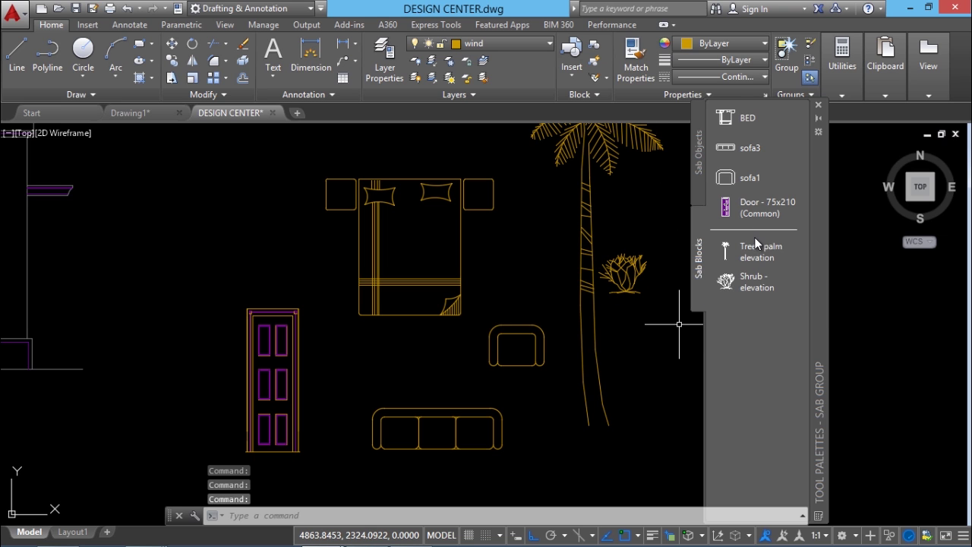
left_click(756, 235)
right_click(755, 235)
right_click(762, 345)
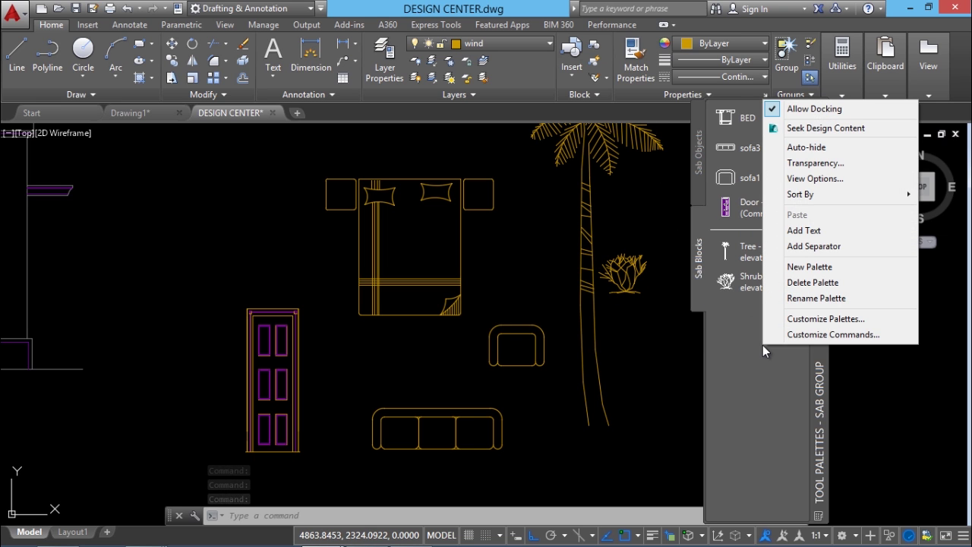
Add a LANDSCAPE text label over the palm and shrub tools
left_click(804, 230)
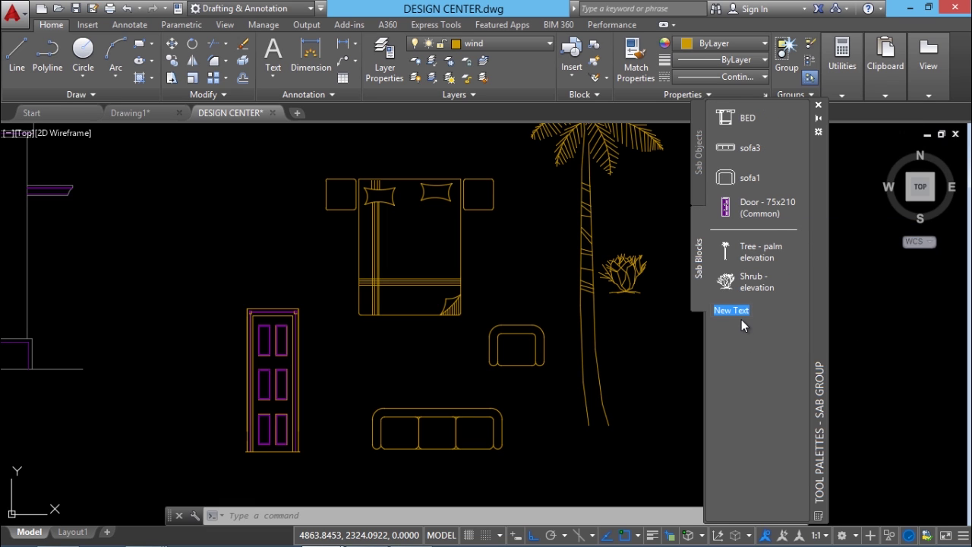
type("LANDSCAPE")
key("Return")
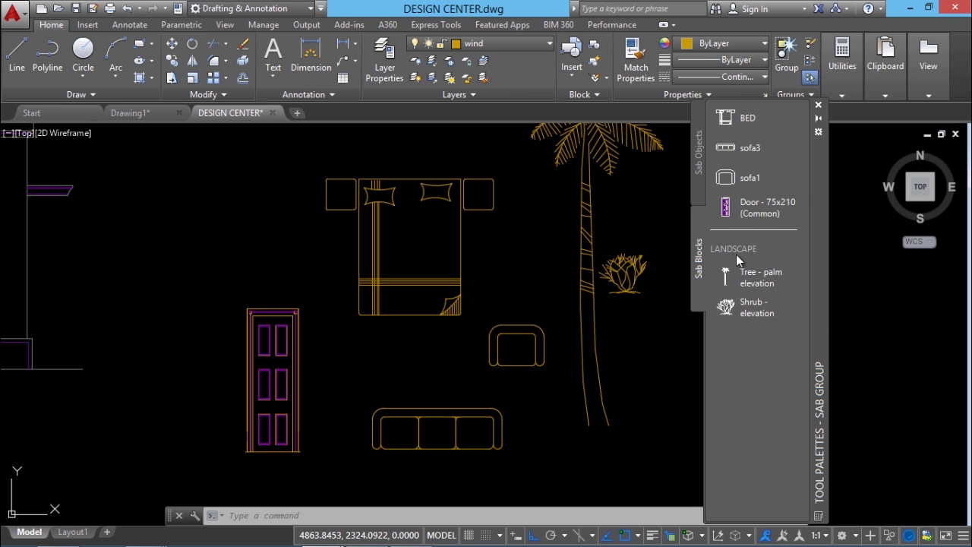
Copy the sofa1 tool from the palette
left_click(743, 178)
key("Escape")
left_click(742, 178)
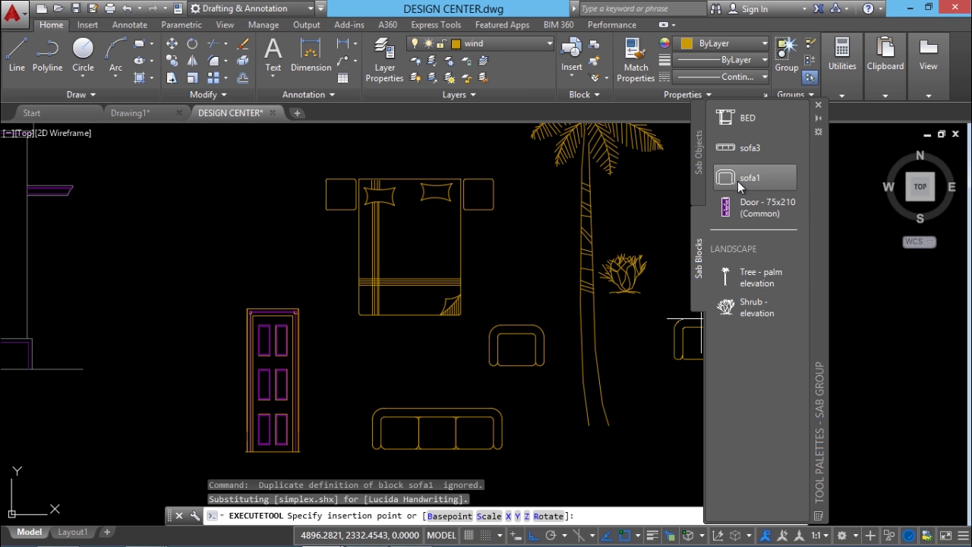
key("Escape")
right_click(743, 177)
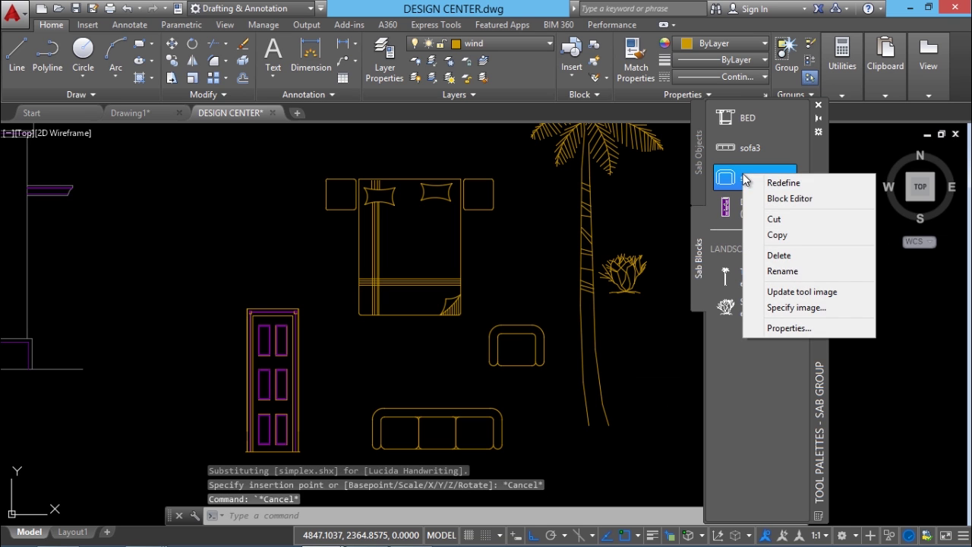
left_click(775, 236)
Paste the sofa1 copy, move it above the Door tool, and open its Tool Properties
left_click(760, 148)
right_click(783, 152)
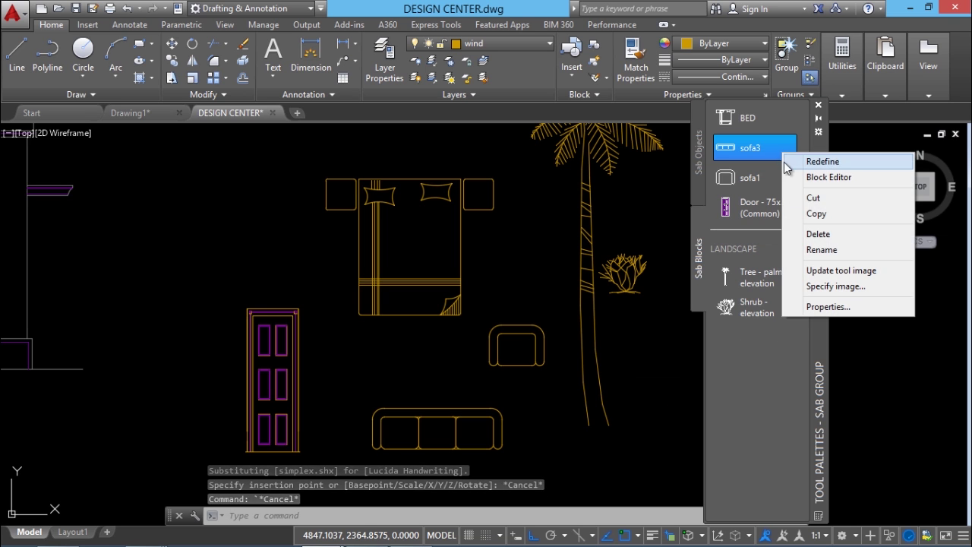
left_click(819, 132)
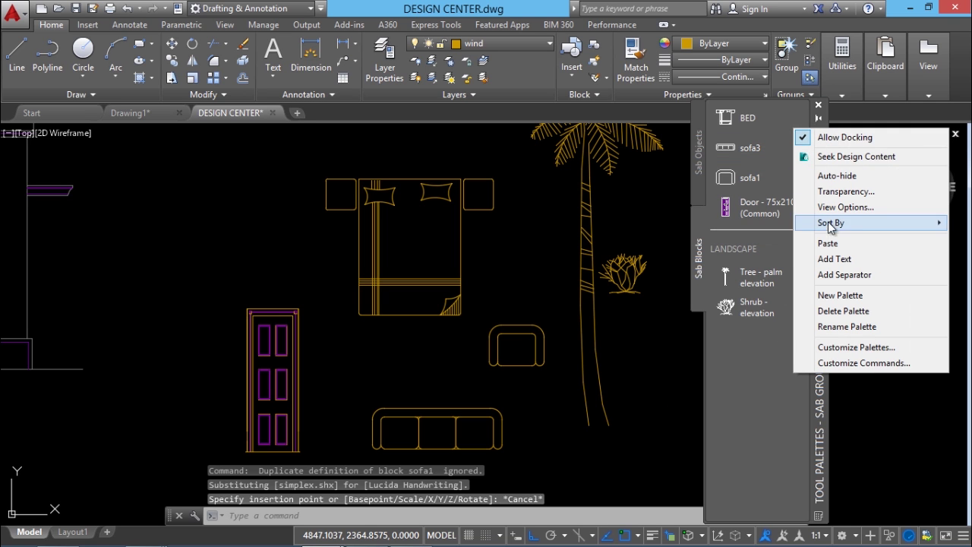
left_click(835, 249)
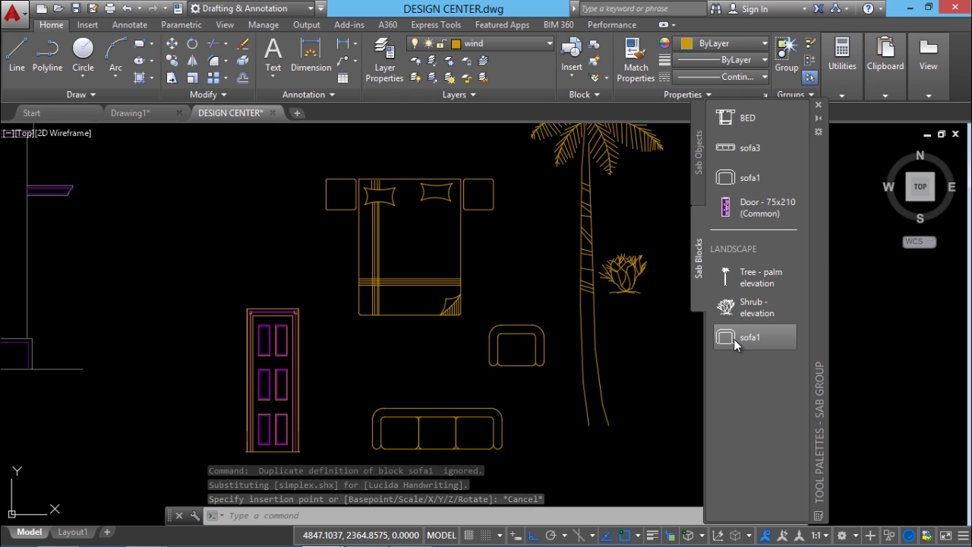
left_click_drag(734, 339, 747, 205)
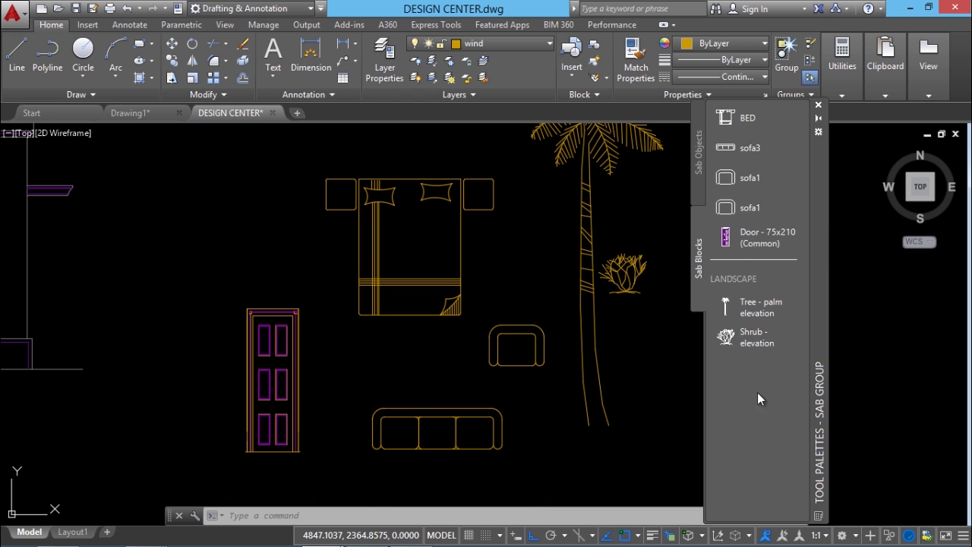
right_click(742, 212)
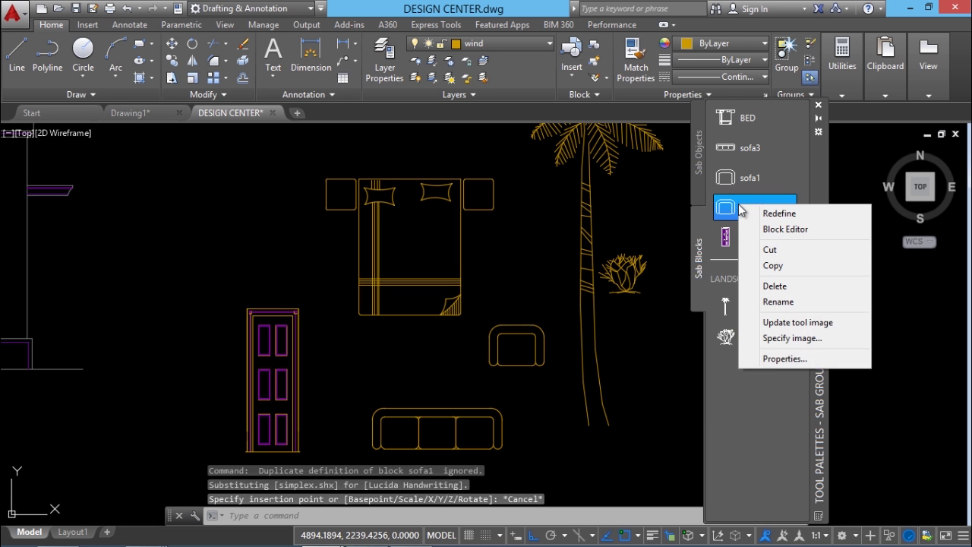
left_click(782, 359)
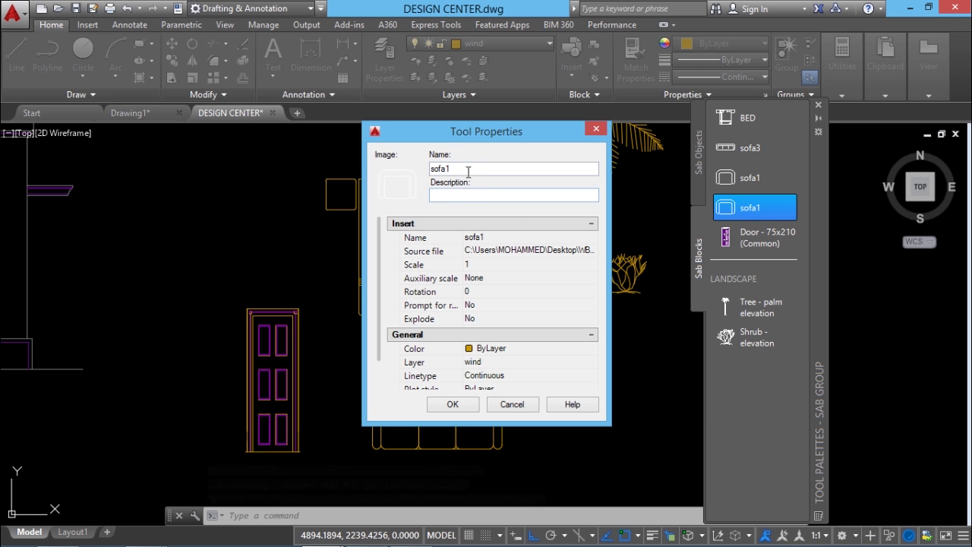
Rename the copied tool to sofa ROTATED and set its insertion rotation to 180
key("BackSpace")
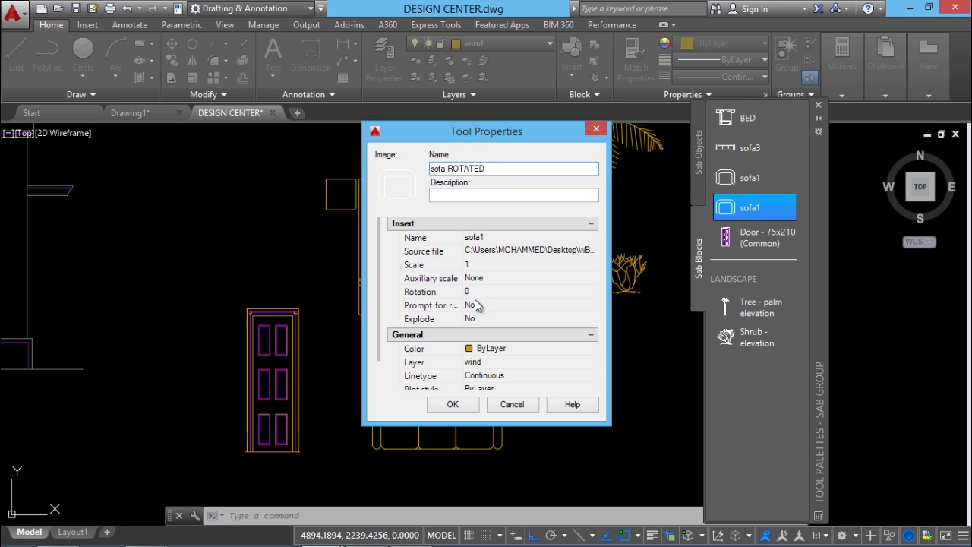
left_click(478, 264)
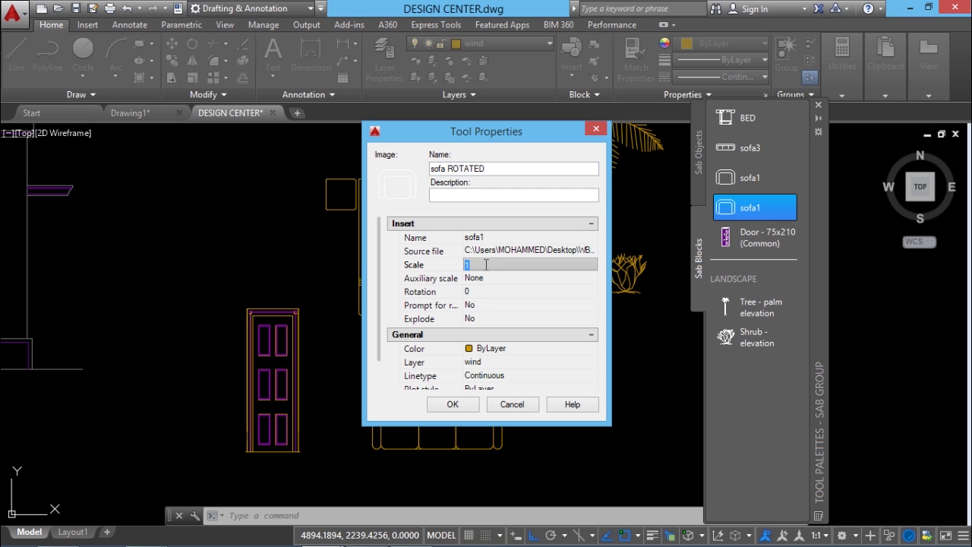
left_click(474, 292)
type("18")
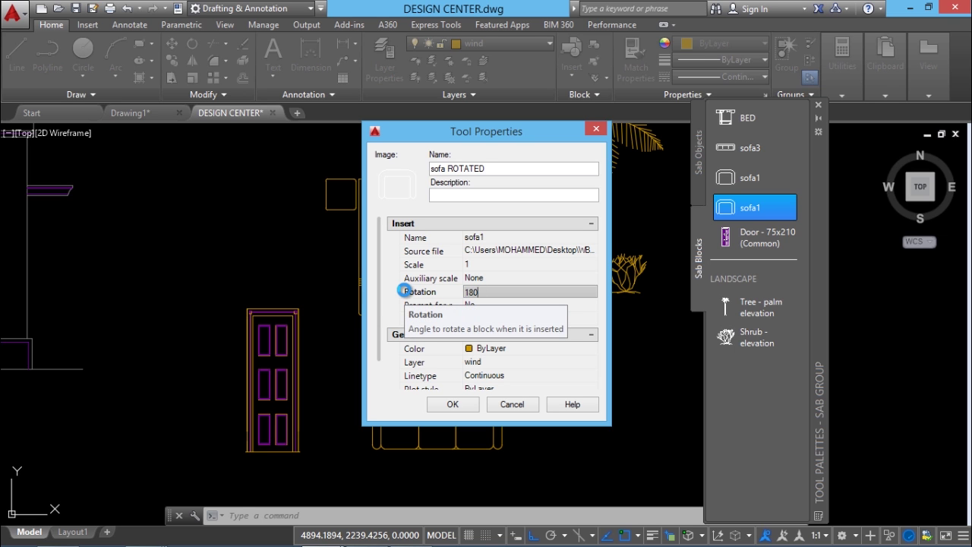
type("0")
left_click(460, 404)
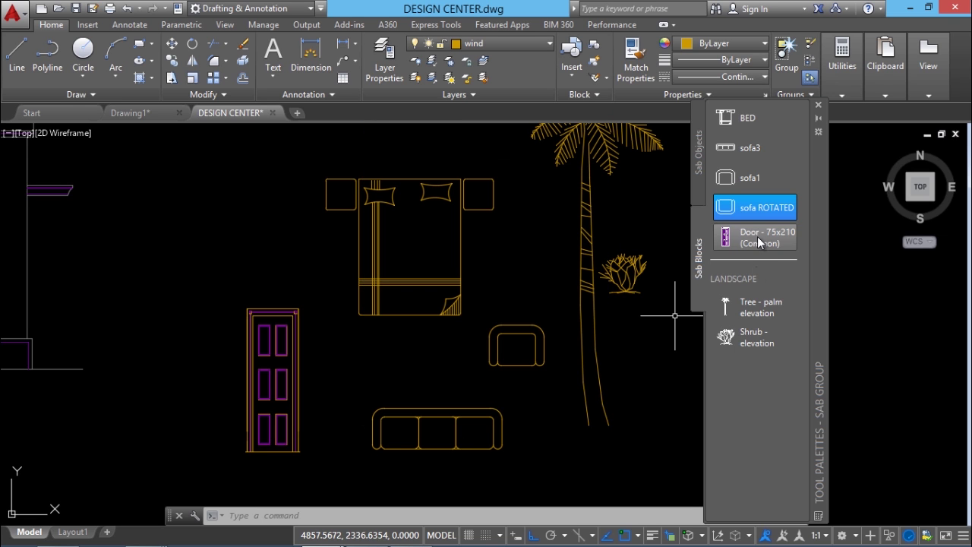
Head the palette with a fURNITURE label, then close DESIGN CENTER.dwg without saving
right_click(788, 113)
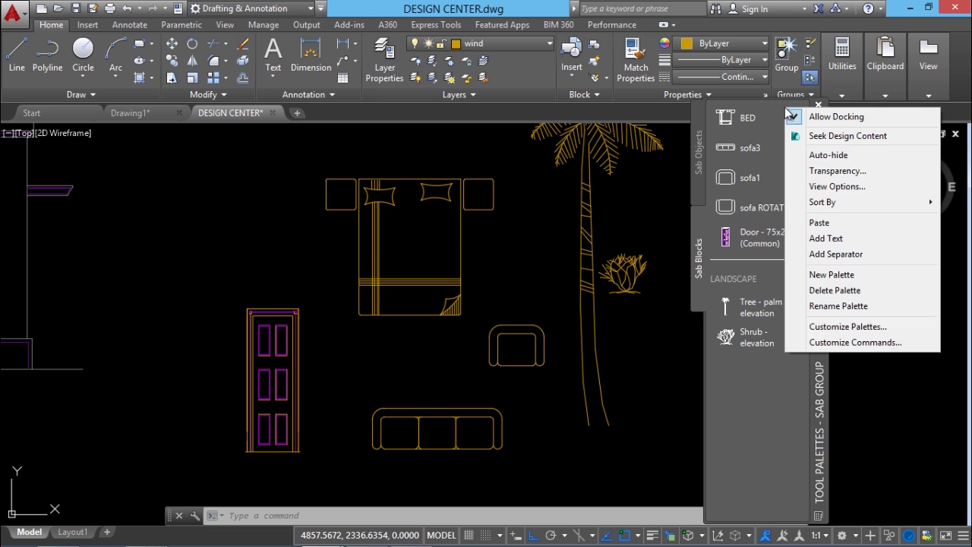
left_click(832, 238)
type("fURNITURE")
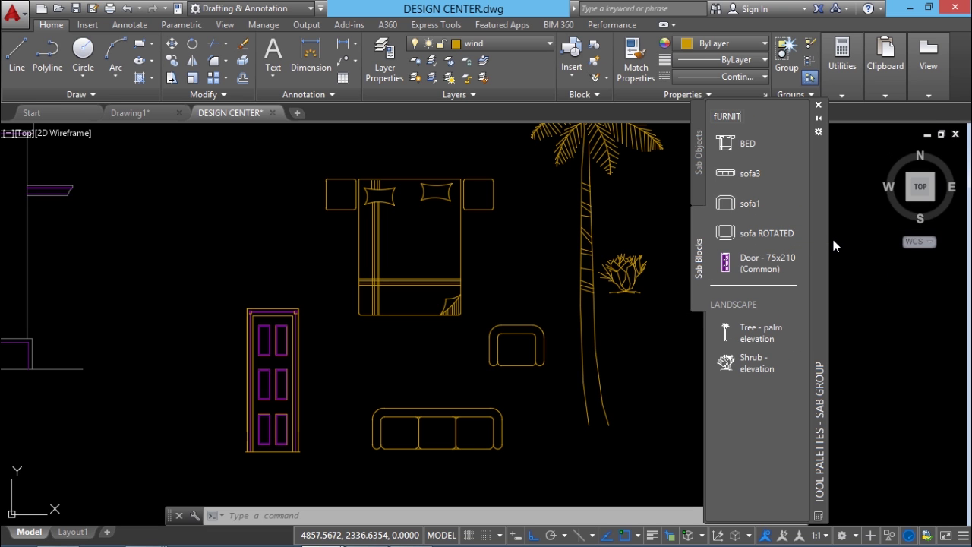
key("Return")
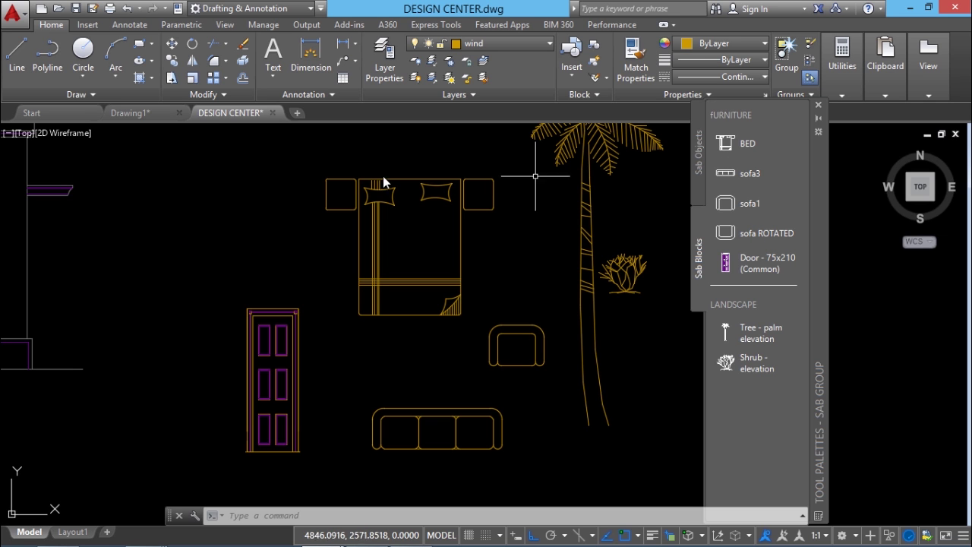
left_click(272, 113)
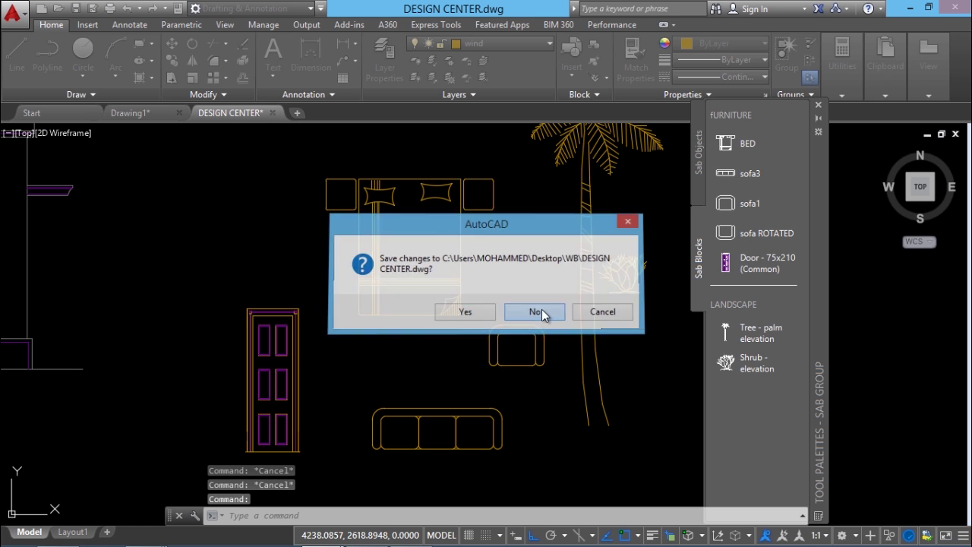
left_click(535, 310)
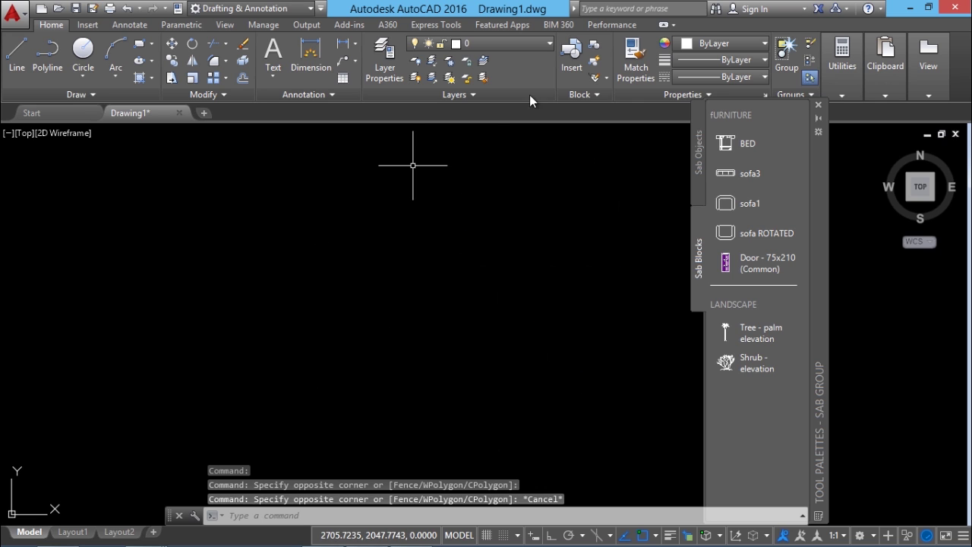
Create two new layers named WALLS and PILLARS
left_click(382, 57)
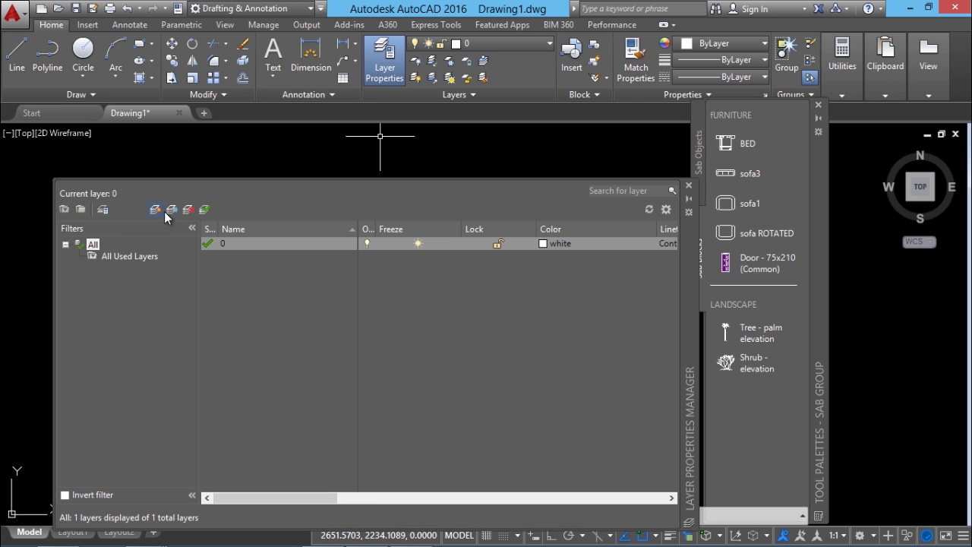
left_click(156, 210)
type("WALLS")
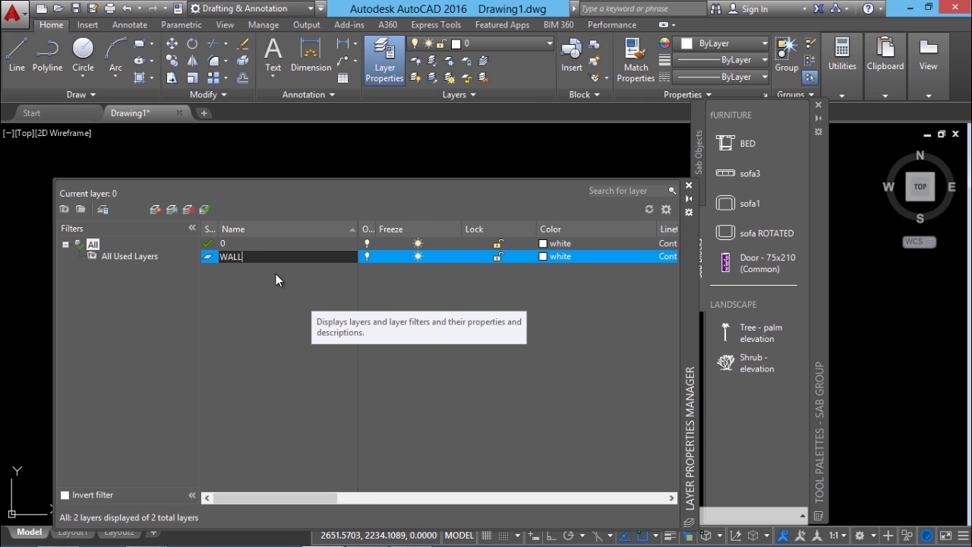
left_click(156, 209)
type("PILLARS")
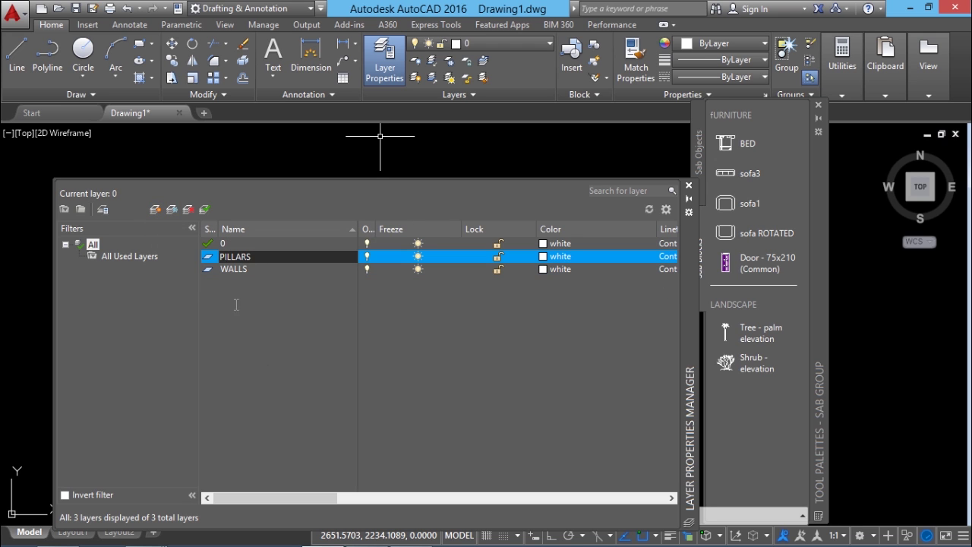
left_click(593, 290)
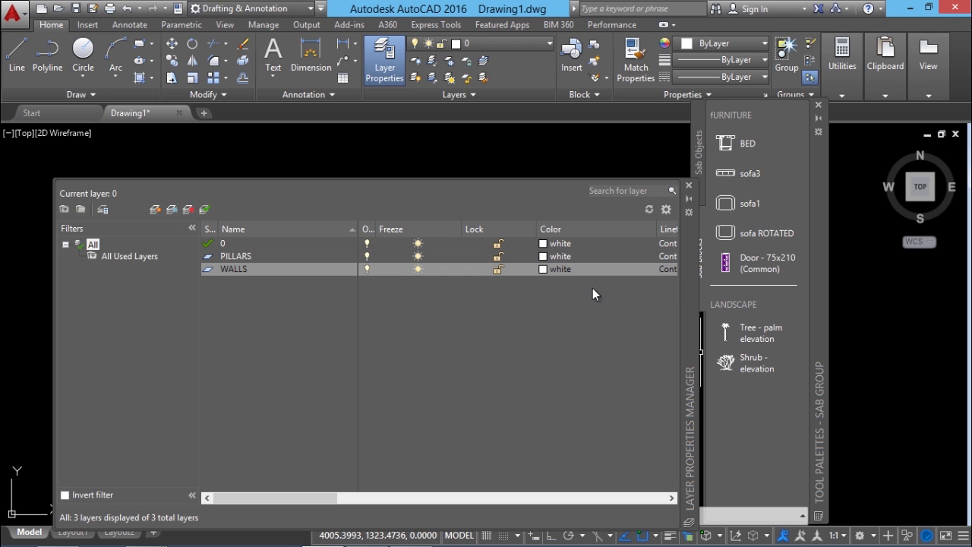
Colour WALLS 31 and PILLARS 13, and make WALLS the current layer
left_click(542, 269)
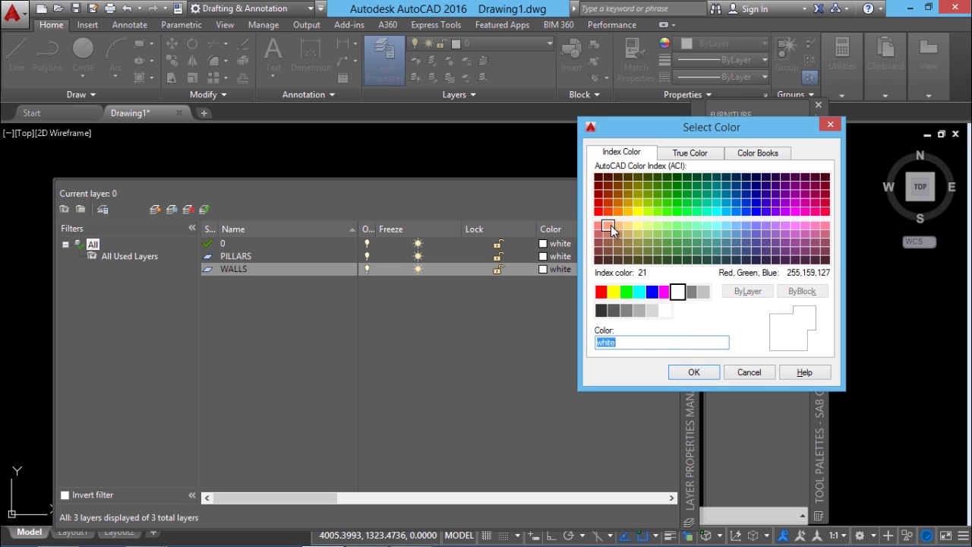
left_click(618, 225)
left_click(694, 373)
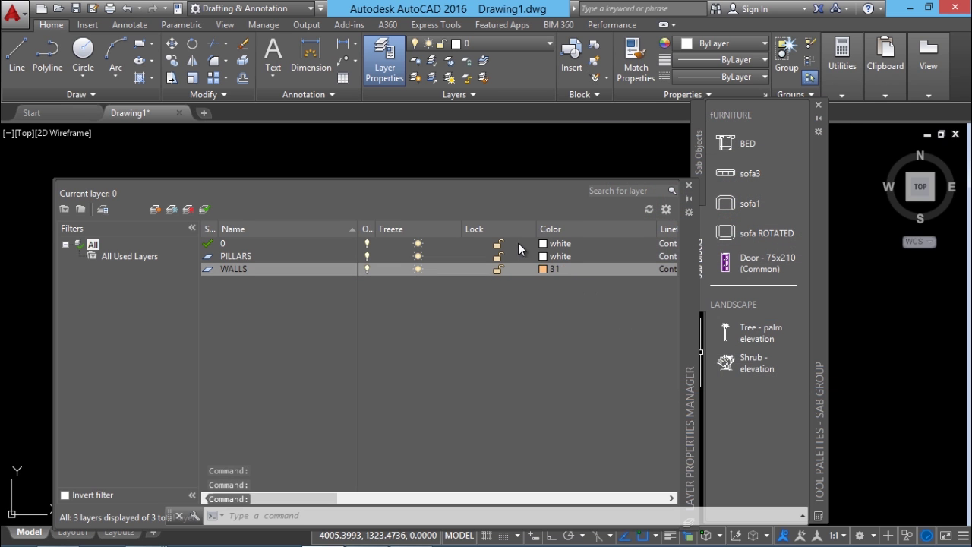
left_click(542, 257)
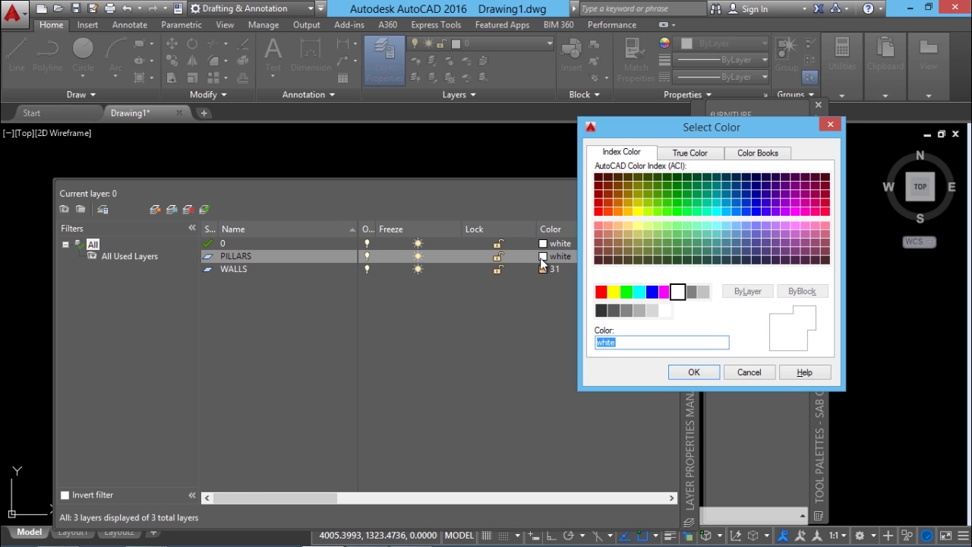
left_click(600, 235)
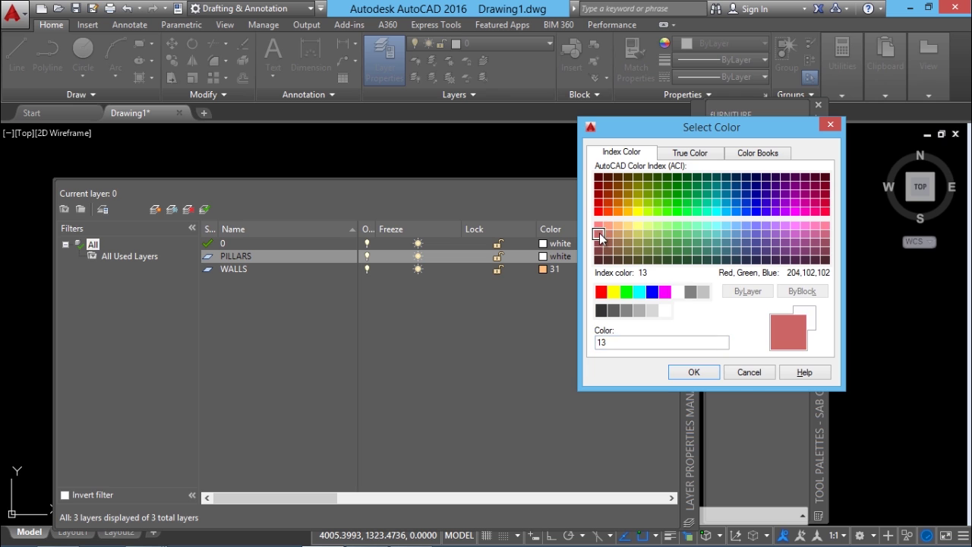
left_click(693, 372)
double_click(247, 268)
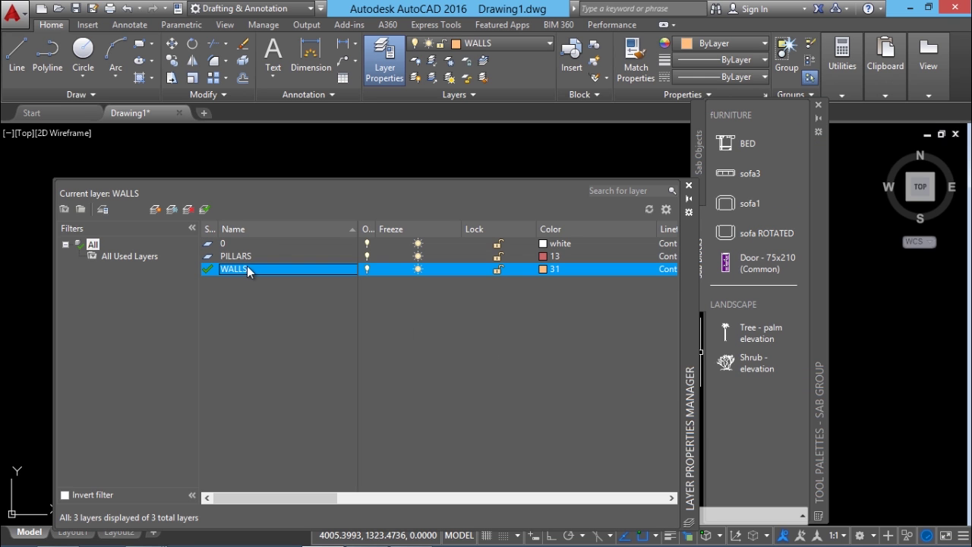
Draw a diagonal line on the WALLS layer
left_click(689, 186)
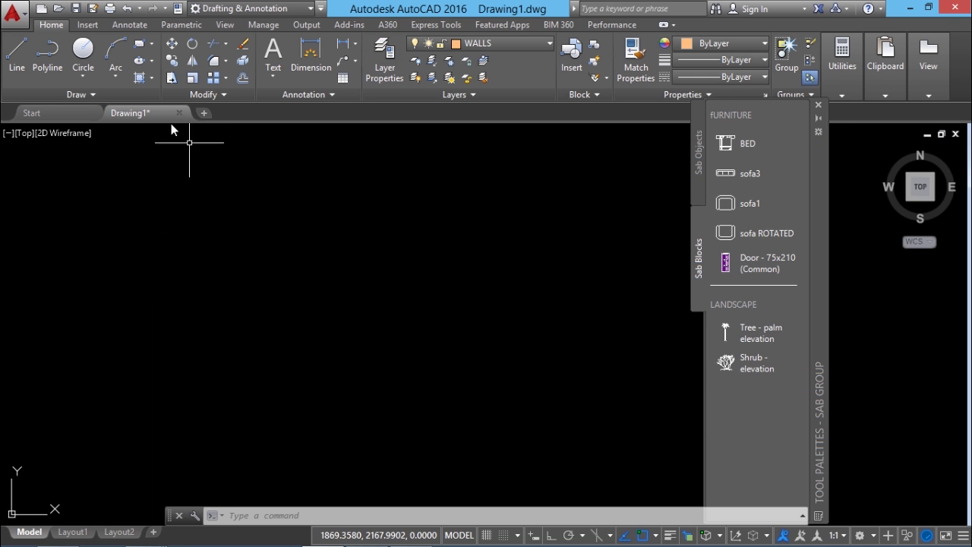
left_click(17, 55)
left_click(235, 335)
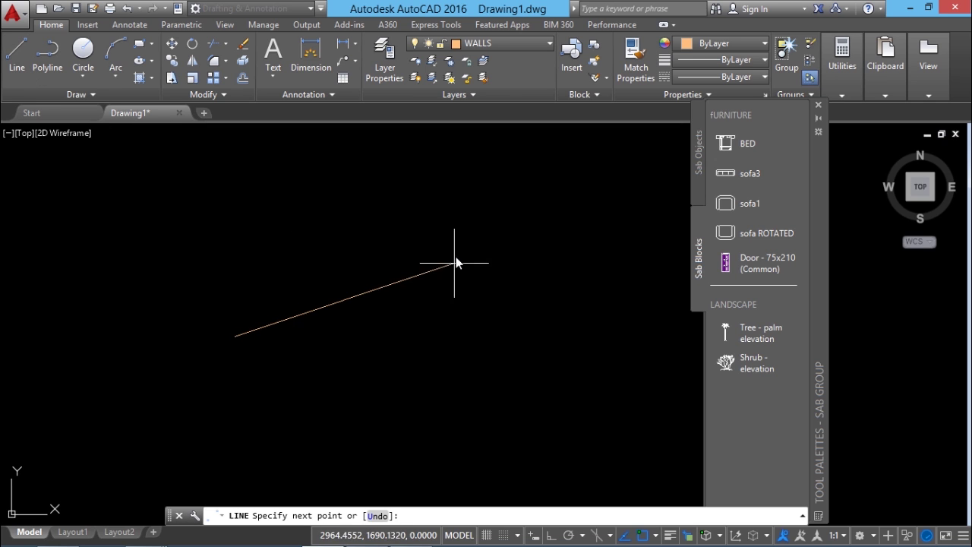
left_click(460, 230)
key("Return")
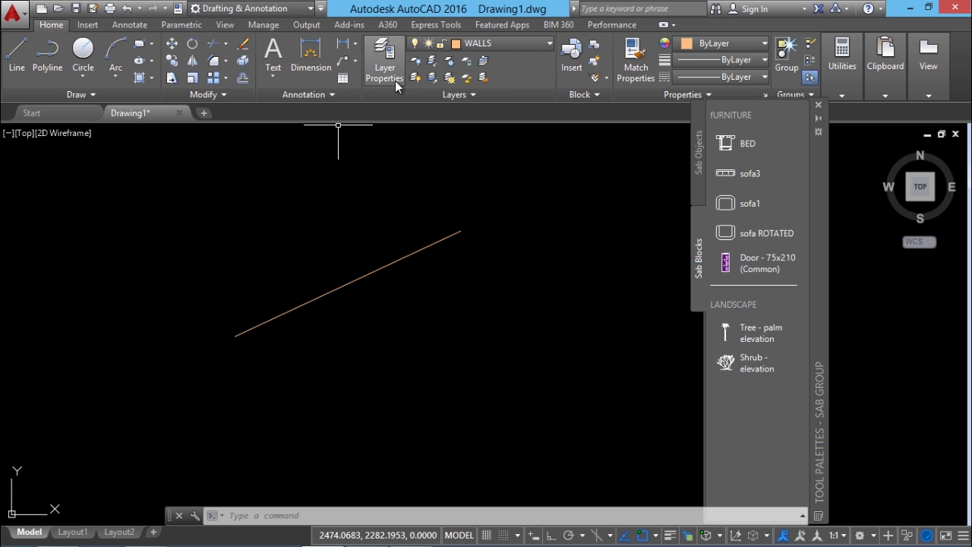
Make PILLARS current and draw a centre-radius circle below the line
left_click(506, 45)
left_click(495, 79)
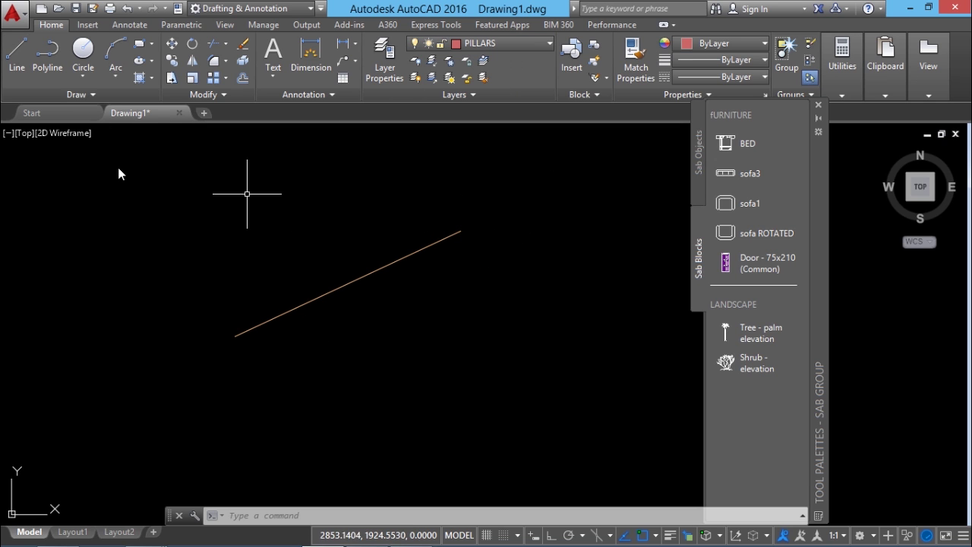
left_click(82, 76)
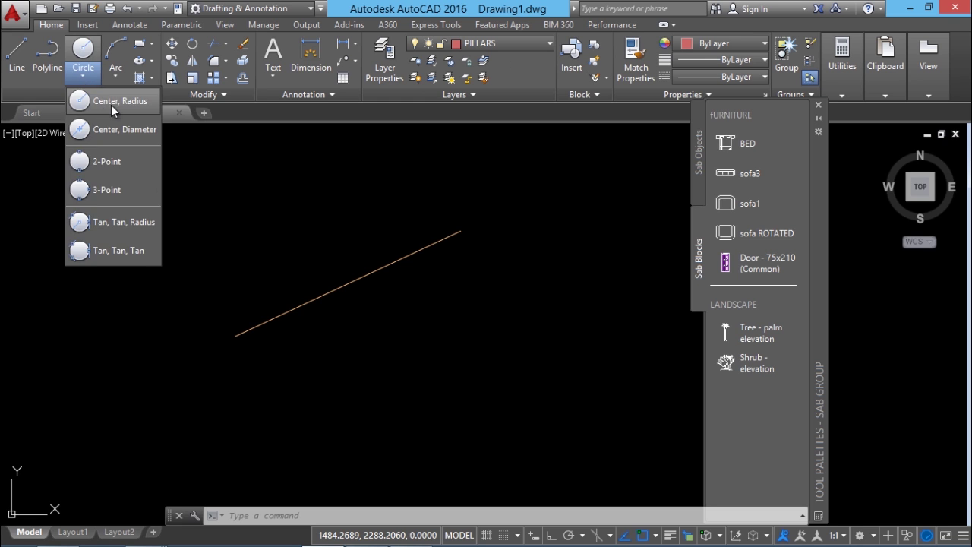
left_click(111, 105)
left_click(441, 382)
left_click(478, 325)
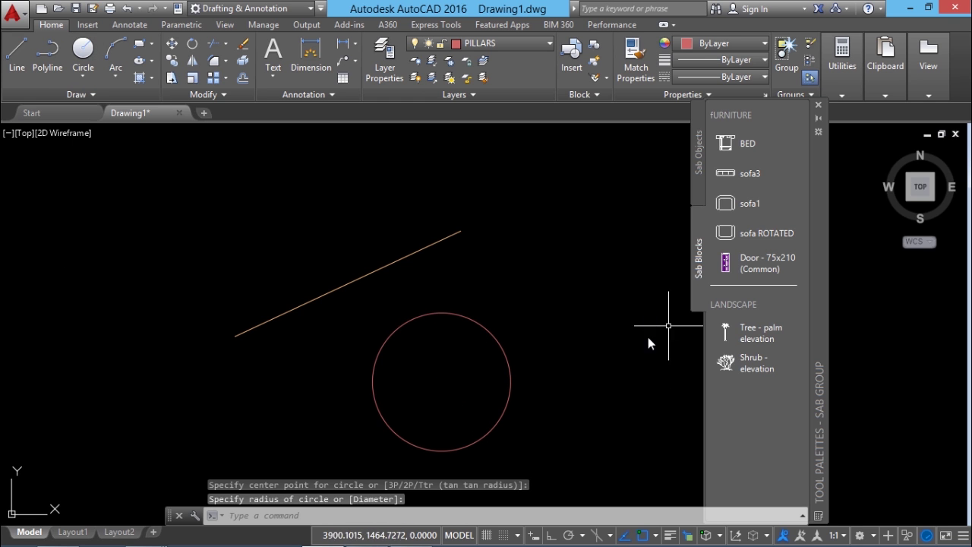
Add the orange line to the Sab Objects palette as a tool named WALLS
left_click(693, 159)
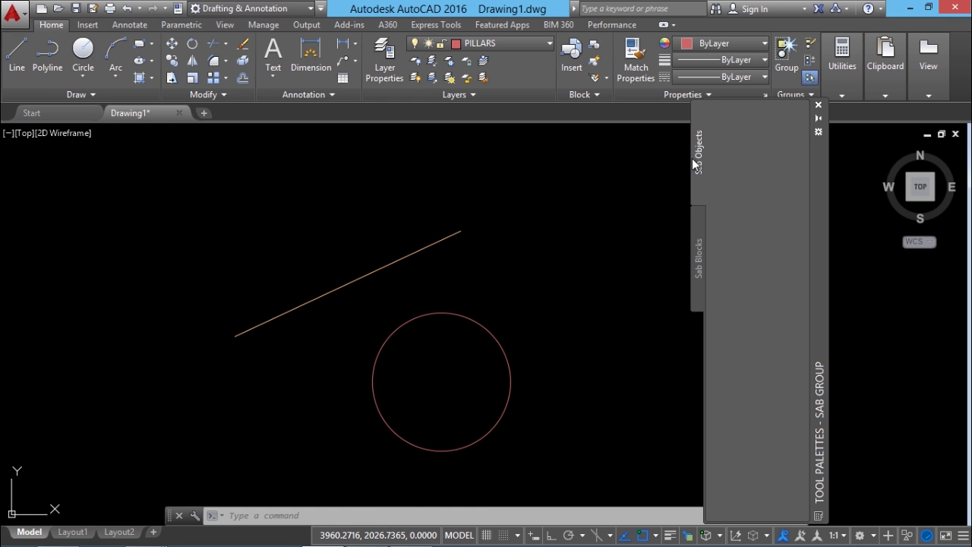
left_click(419, 251)
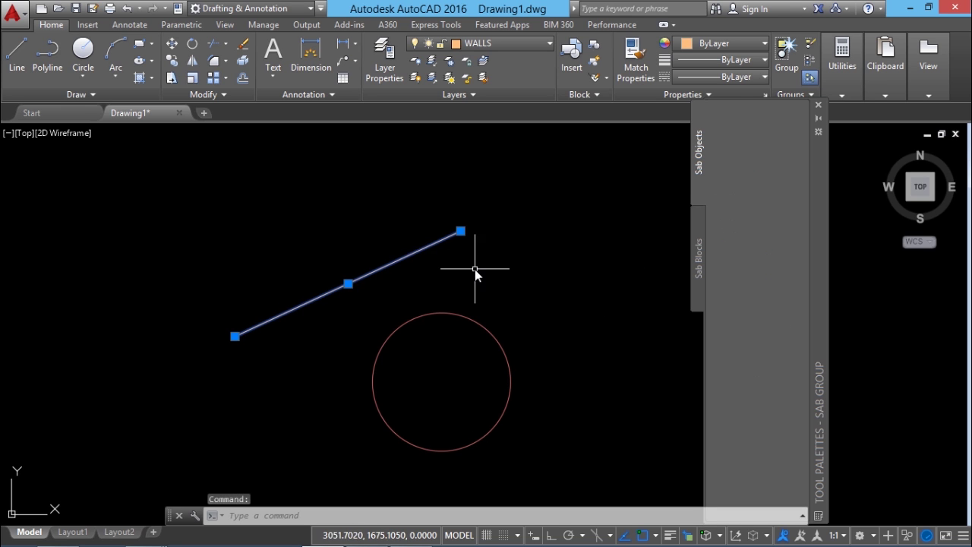
left_click_drag(413, 256, 760, 146)
left_click(746, 118)
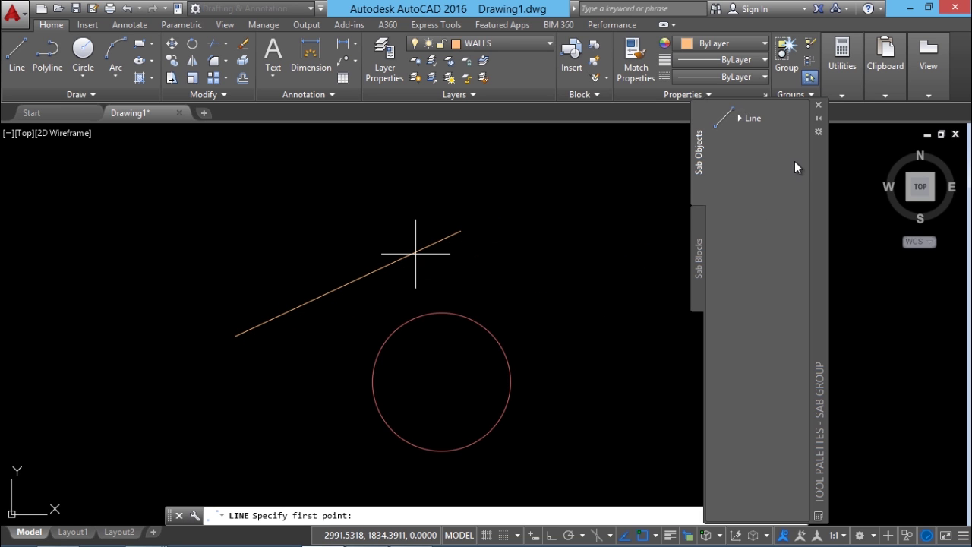
left_click(755, 120)
right_click(754, 124)
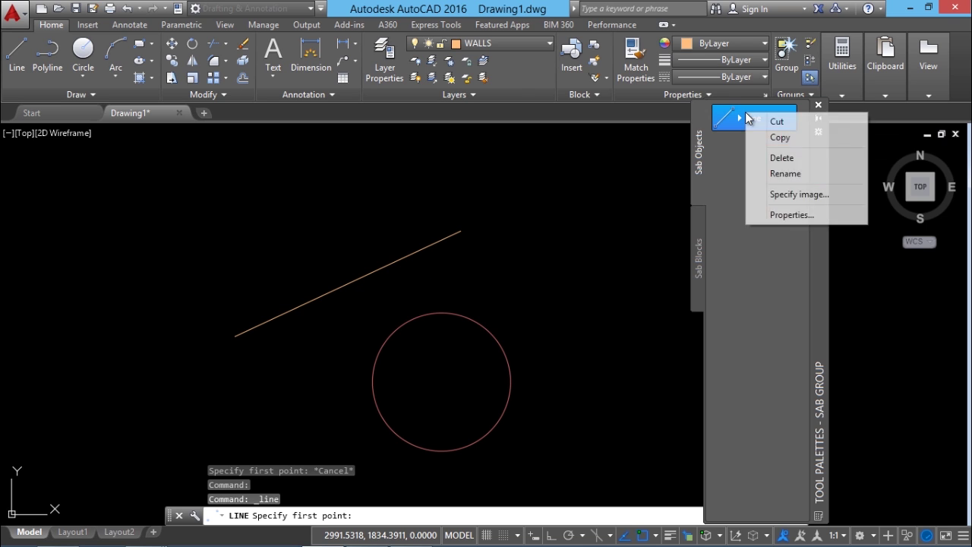
left_click(775, 176)
type("w")
key("BackSpace")
type("WALLS")
key("Return")
key("Escape")
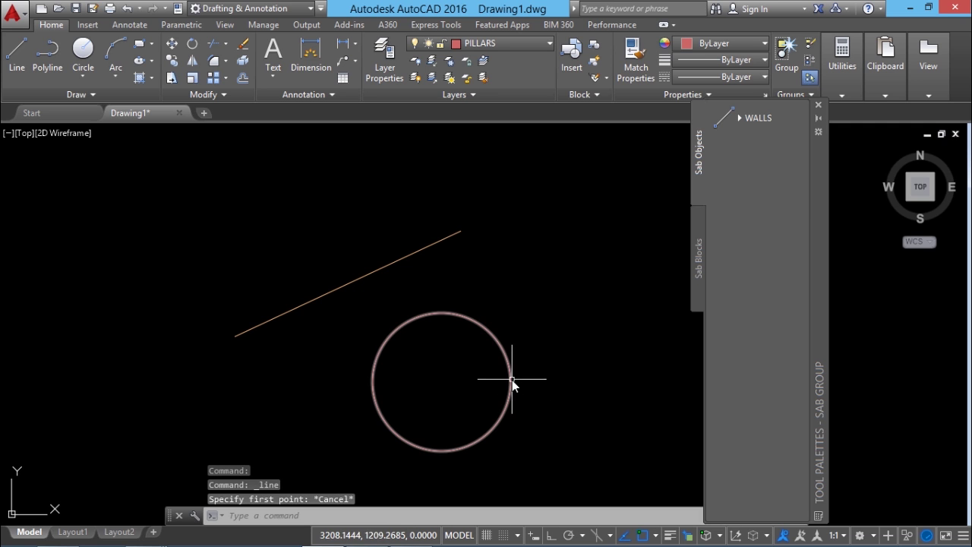
Add the red circle to the Sab Objects palette as a tool named PILLARS
left_click(511, 380)
key("Escape")
left_click(502, 347)
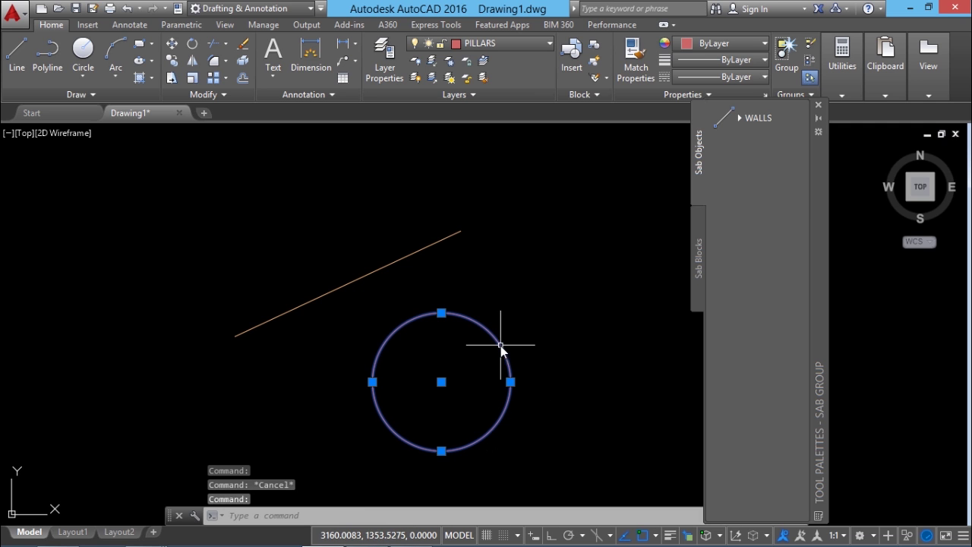
left_click_drag(499, 337, 713, 199)
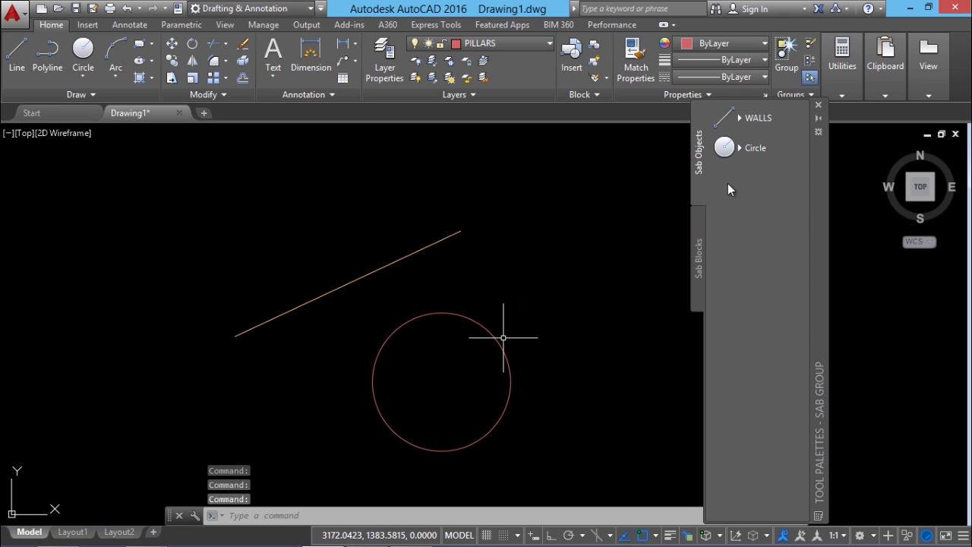
left_click(756, 150)
right_click(757, 150)
left_click(814, 211)
type("PILLARS")
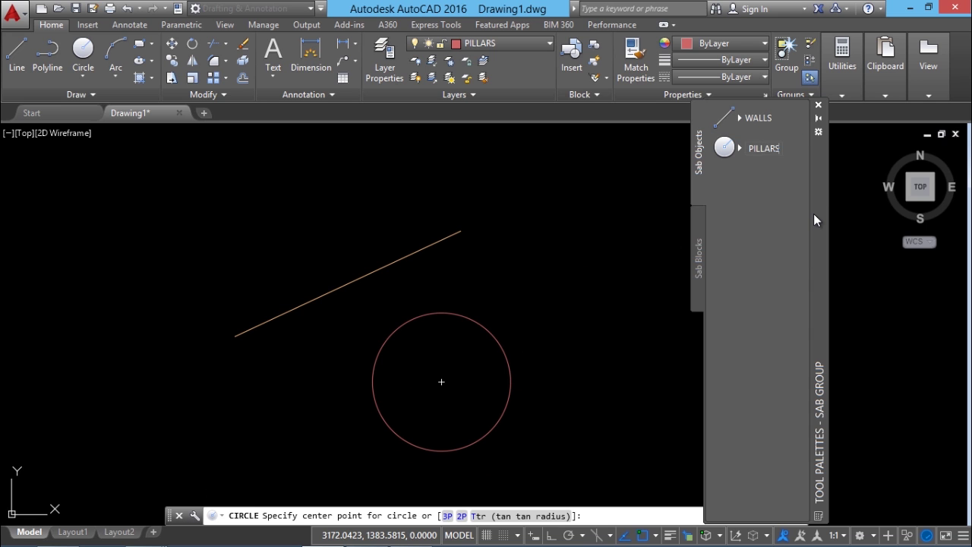
key("Return")
key("Escape")
key("Escape")
key("Escape")
left_click(180, 113)
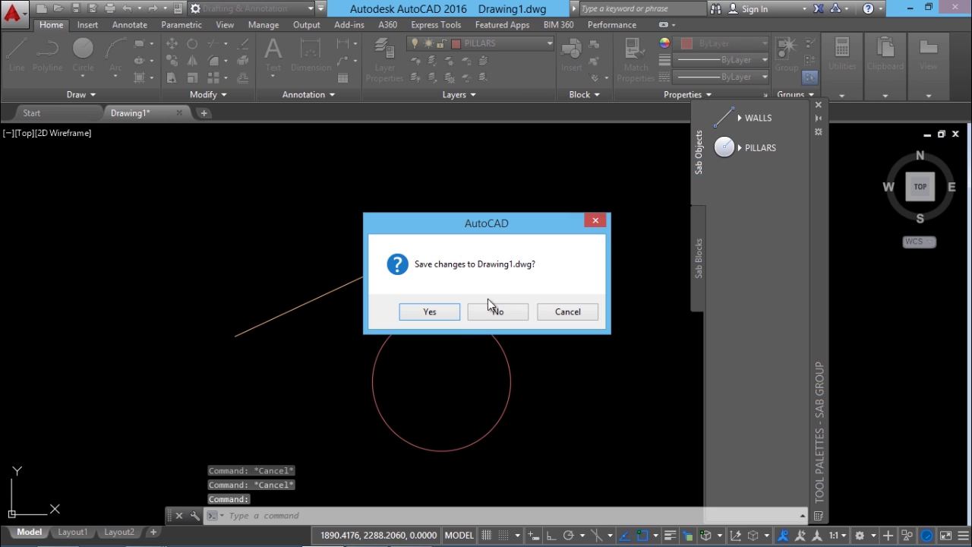
Discard Drawing1's changes and start the new blank Drawing6
left_click(499, 312)
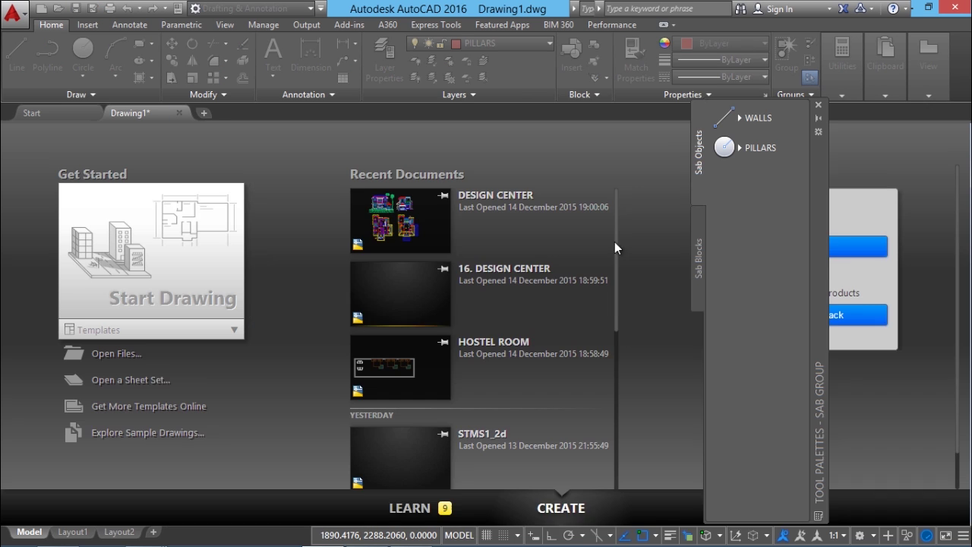
left_click(211, 284)
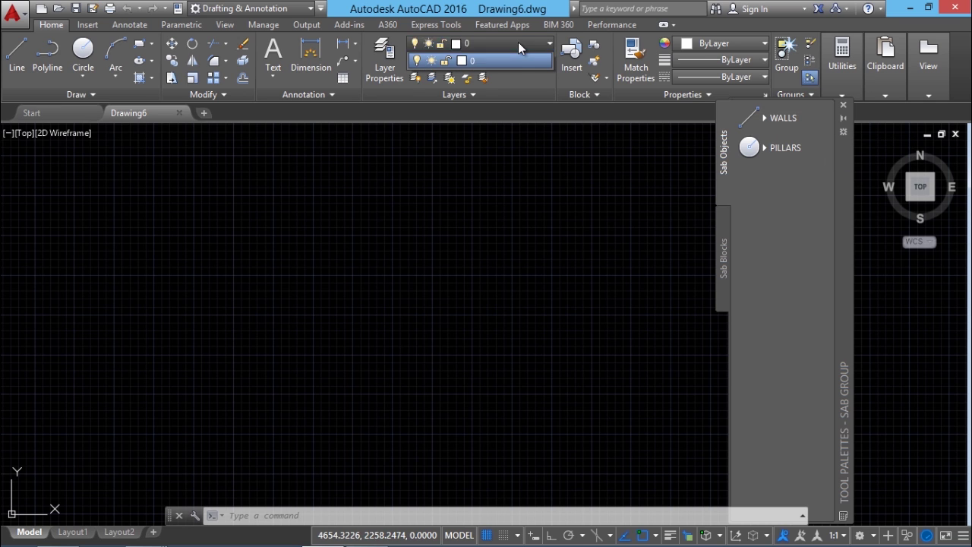
Switch the WALLS tool to polyline and draw wall segments of 550 and 750 with Ortho on
left_click(765, 118)
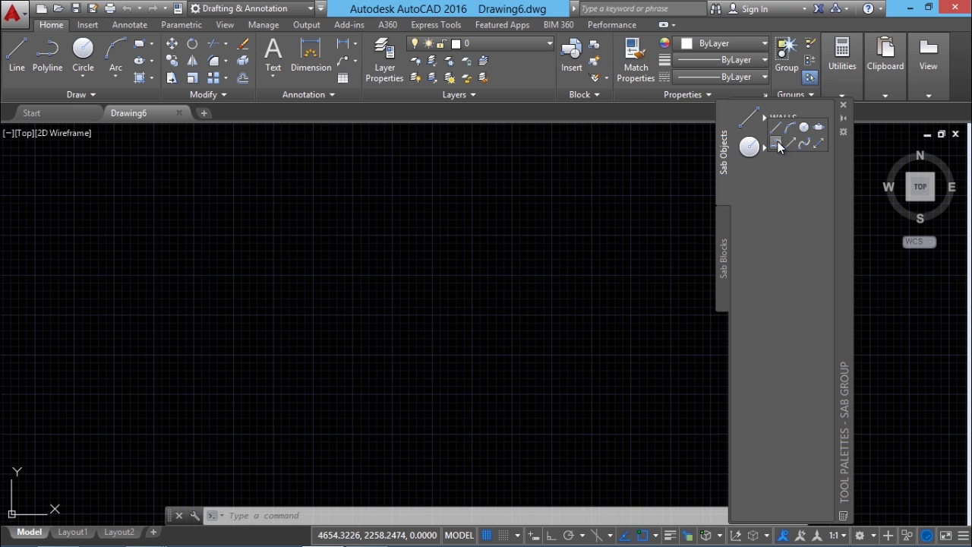
left_click(779, 146)
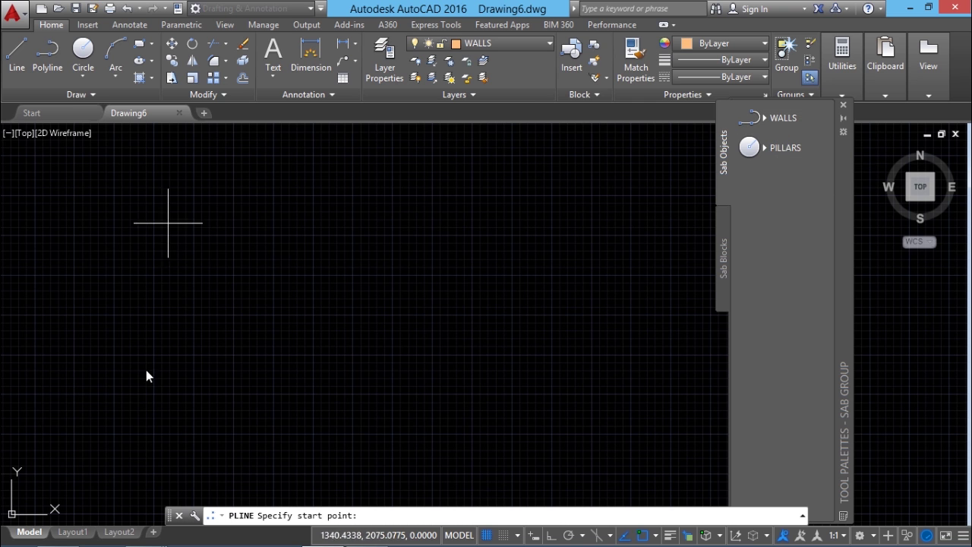
left_click(143, 420)
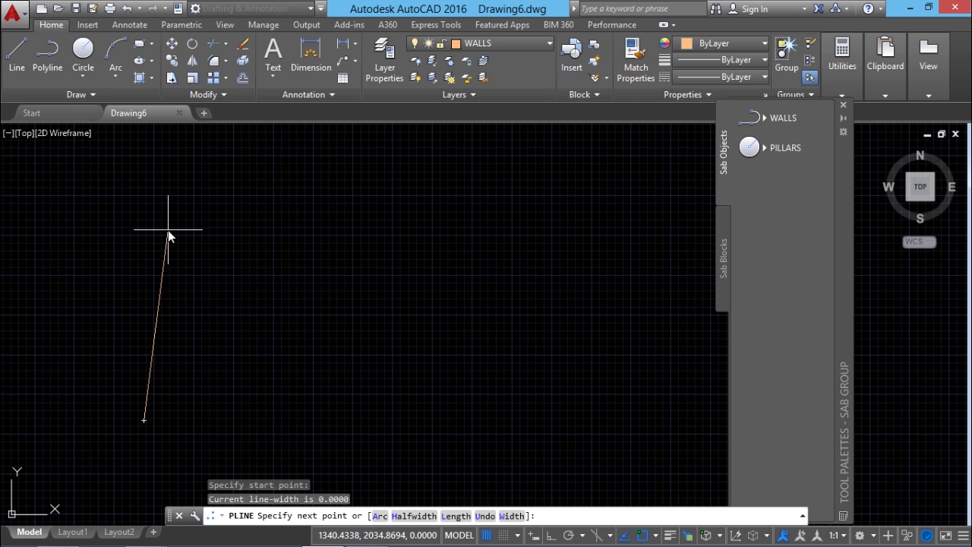
left_click(552, 535)
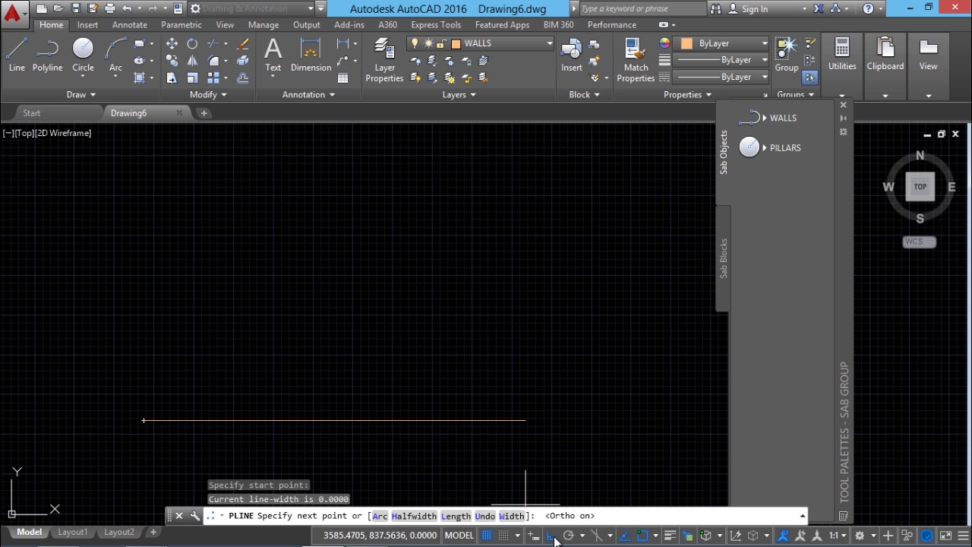
type("550")
key("Return")
type("u")
key("Return")
scroll(205, 341, "up", 2)
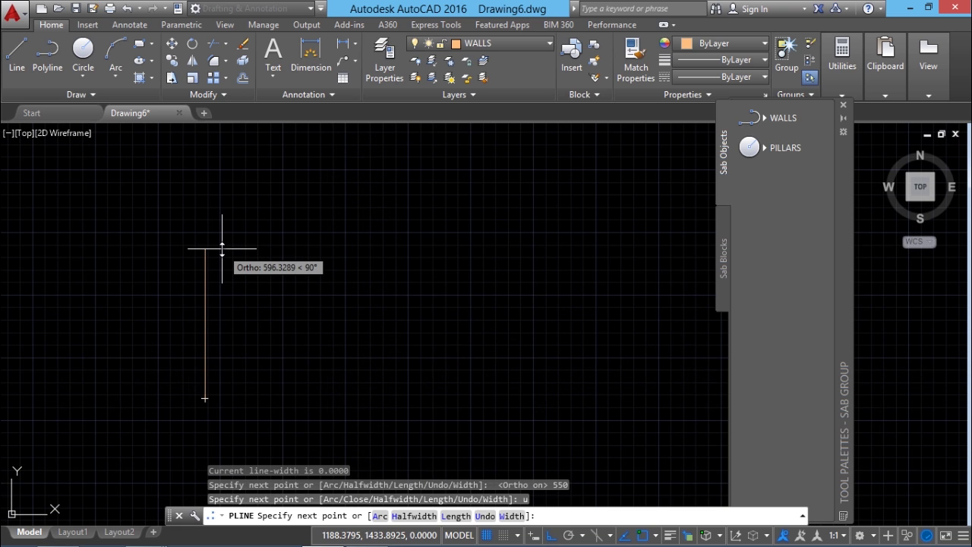
type("750")
key("Return")
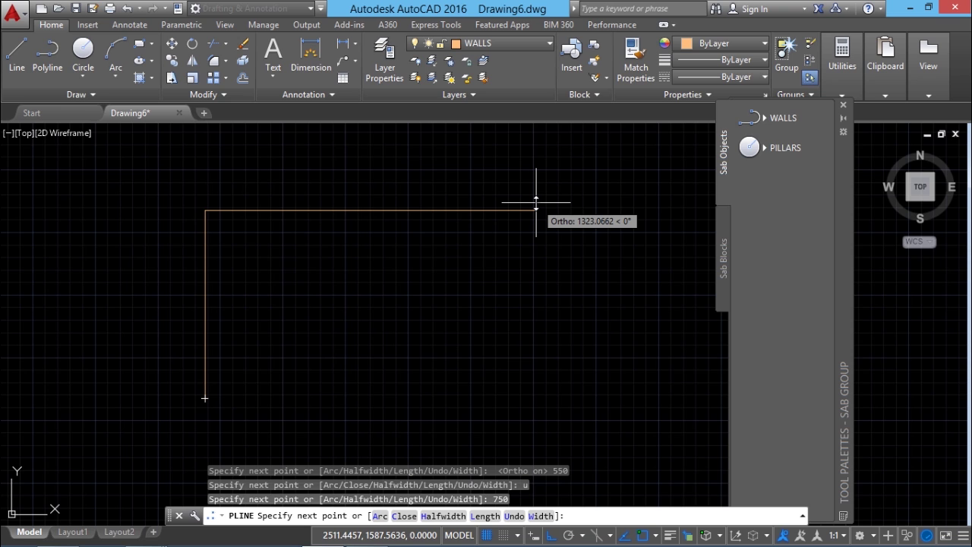
Add the 1500 top wall and remaining corners, then close the L-shaped outline
type("1500")
key("Return")
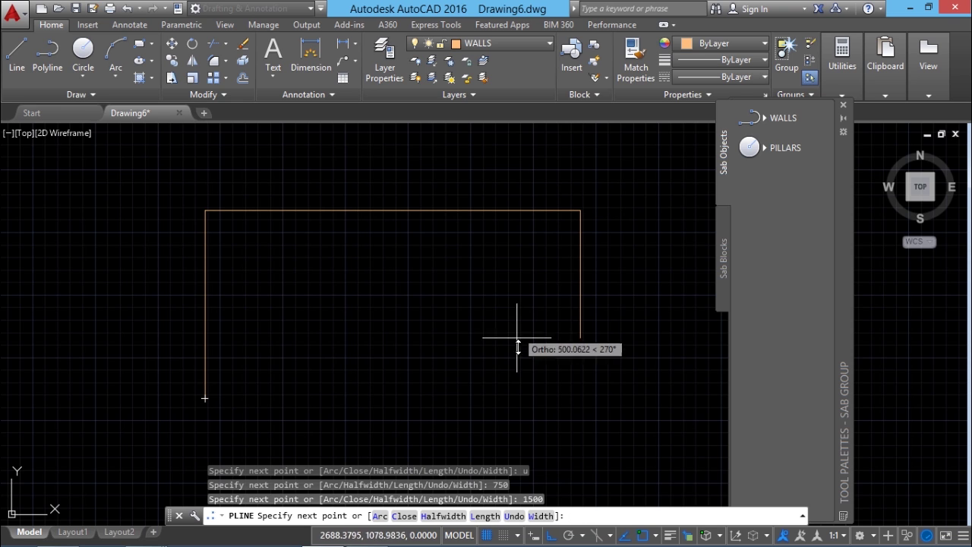
left_click(564, 319)
left_click(426, 318)
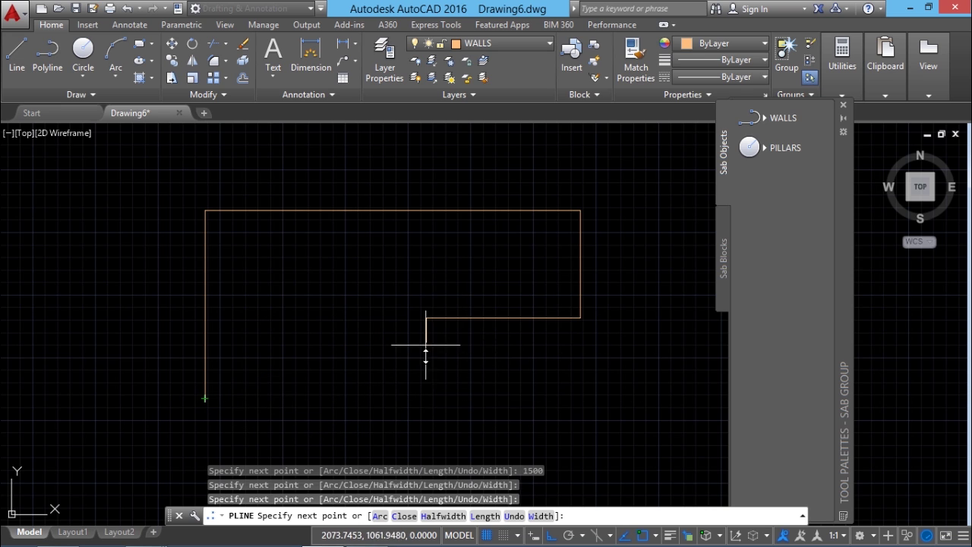
left_click(426, 398)
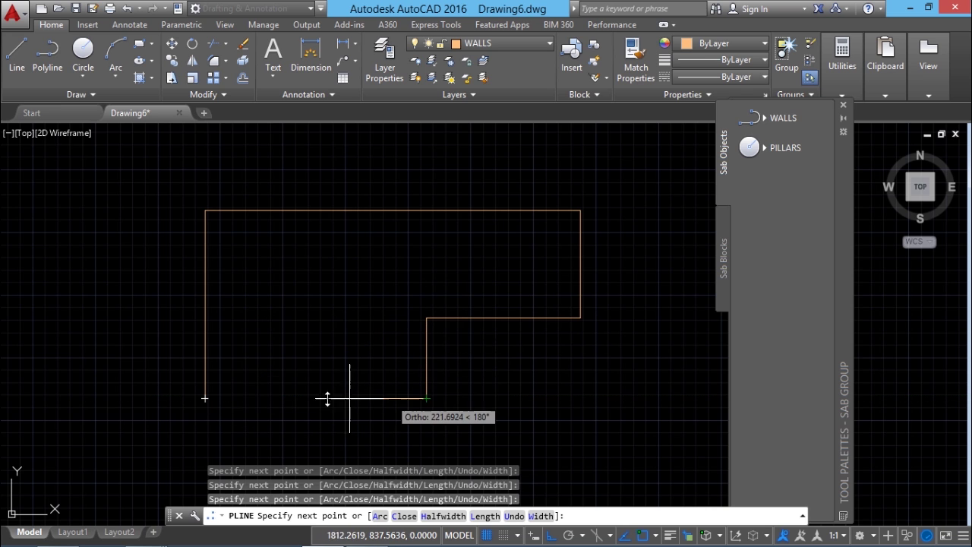
right_click(322, 398)
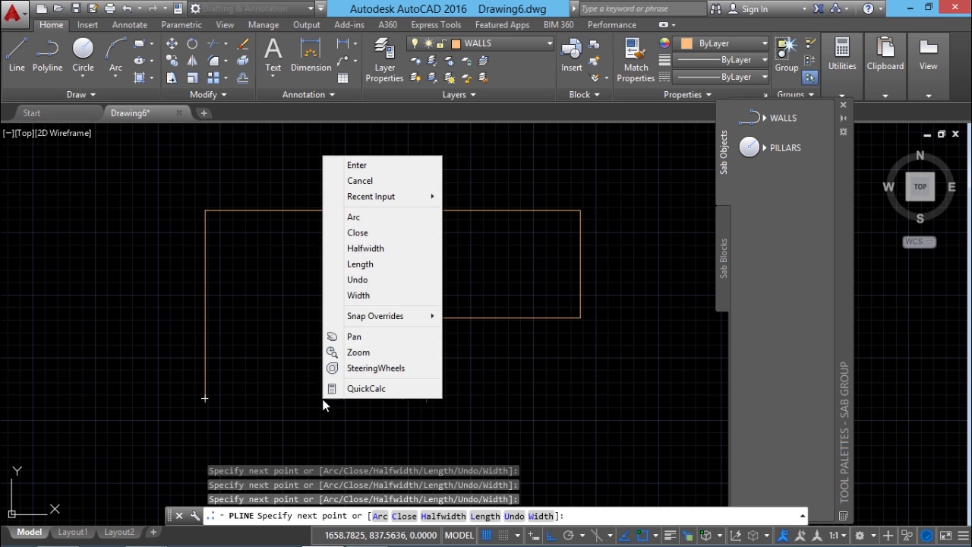
left_click(372, 227)
middle_click_drag(370, 334, 328, 346)
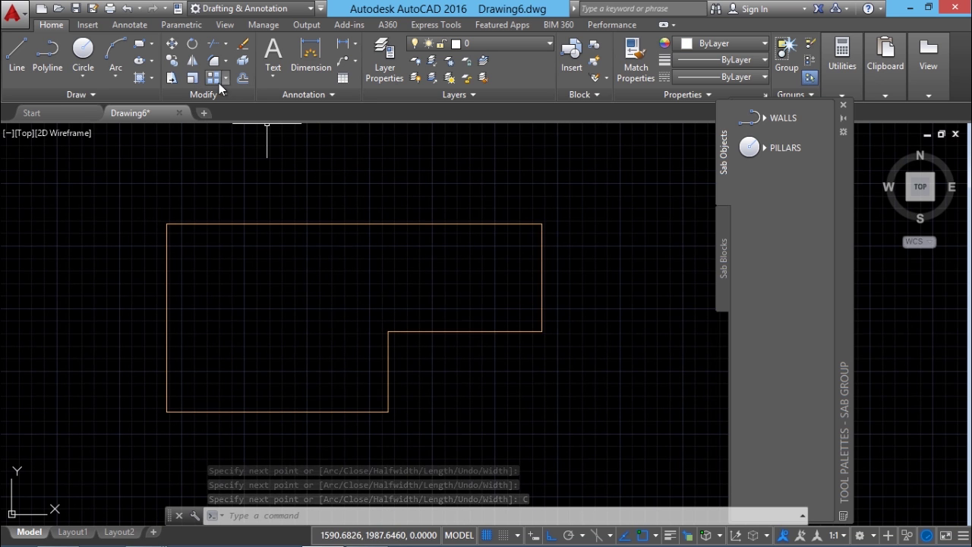
Offset the wall outline 20 units outward to form double walls
left_click(242, 77)
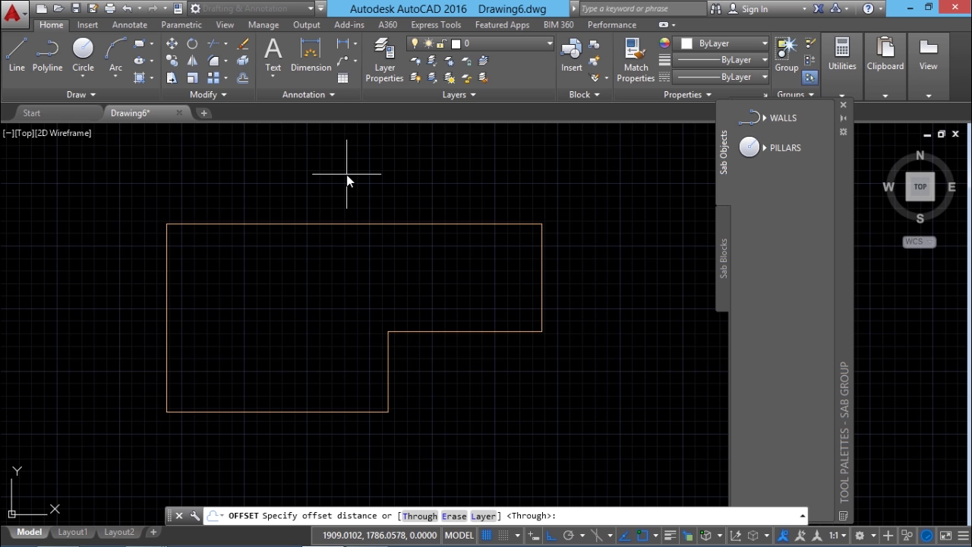
type("20")
key("Return")
left_click(476, 334)
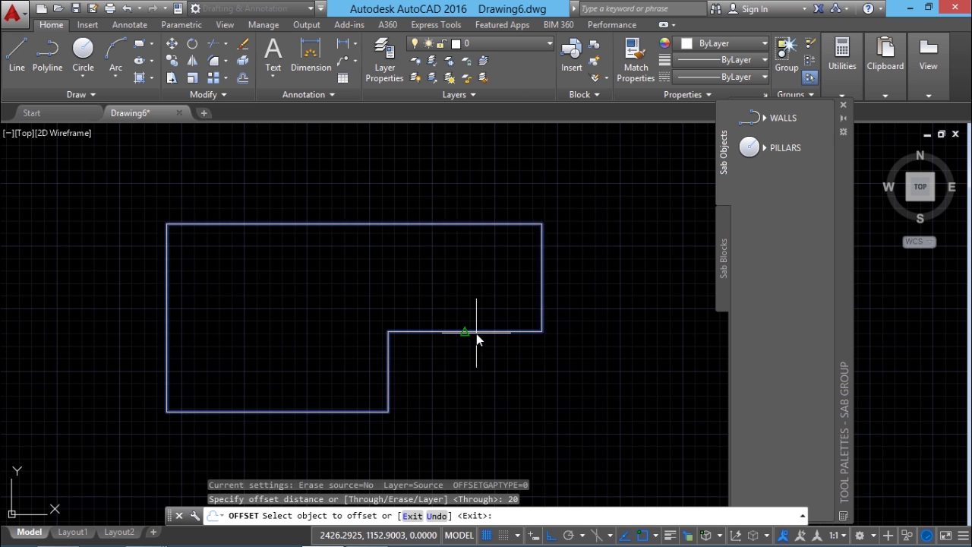
left_click(471, 384)
key("Escape")
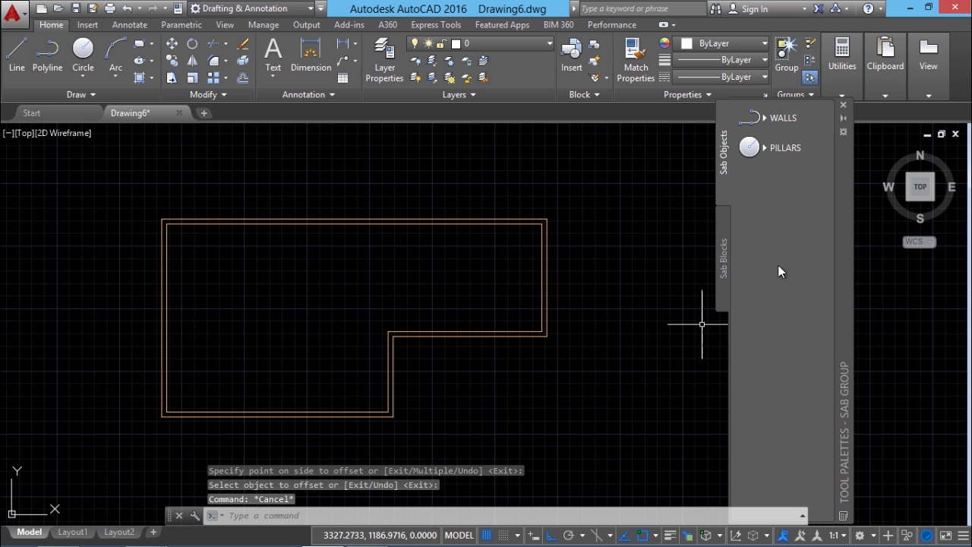
Draw a radius-12 pillar circle below the room with the PILLARS tool
left_click(772, 152)
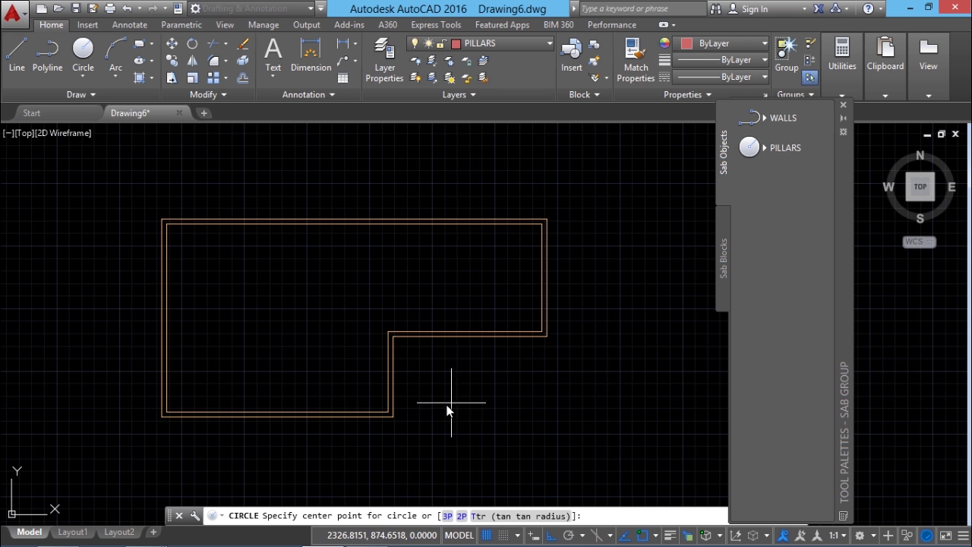
left_click(428, 415)
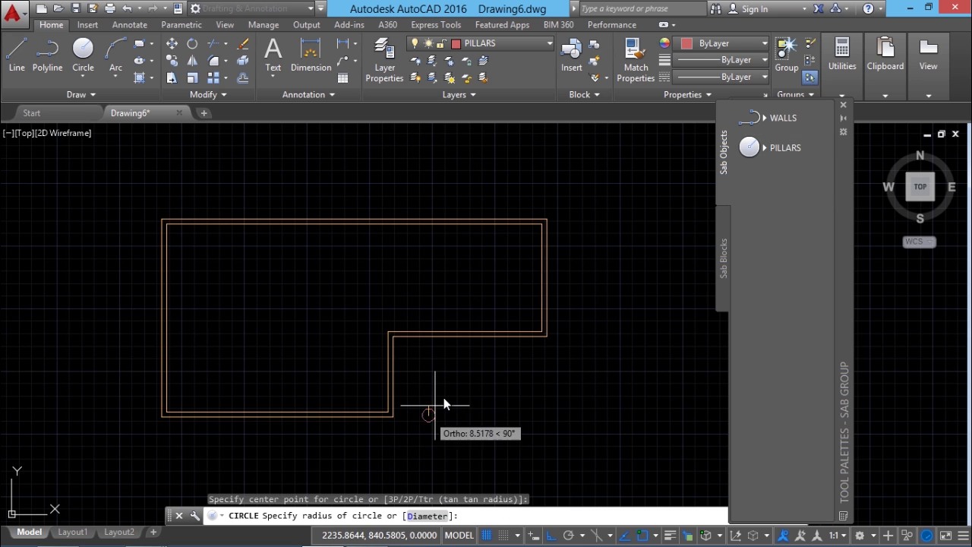
type("12")
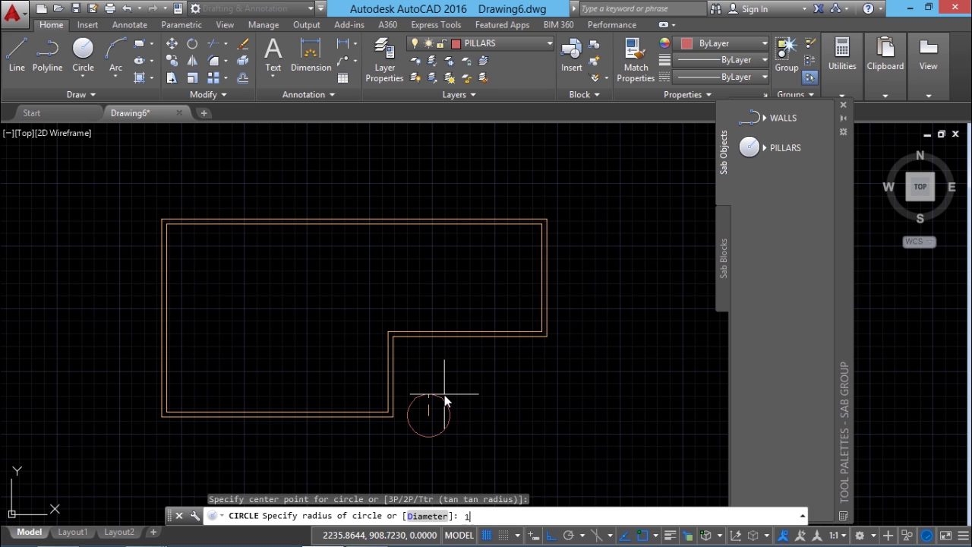
key("Return")
scroll(445, 395, "up", 2)
key("Escape")
key("Escape")
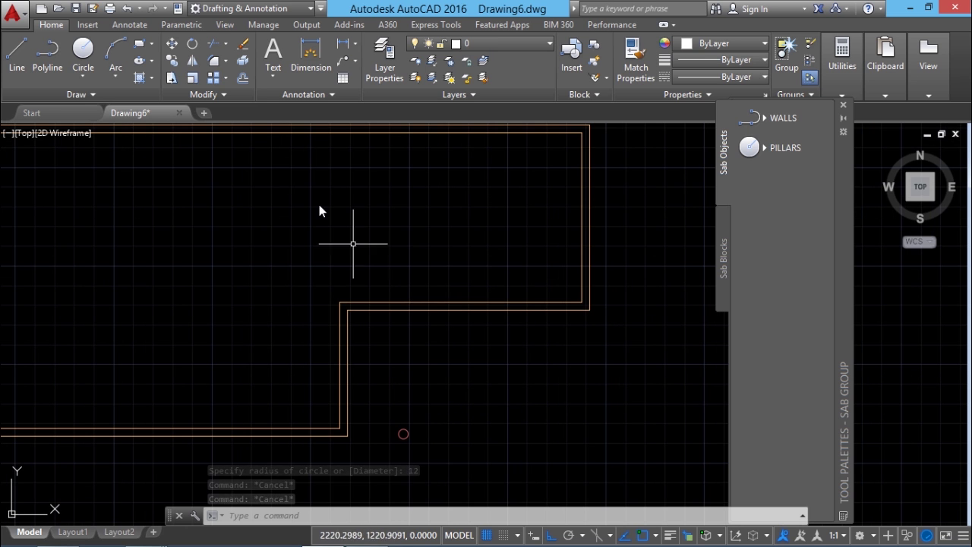
Copy the pillar twice to the right to make a row of three
left_click(172, 60)
left_click_drag(421, 397, 364, 452)
key("Return")
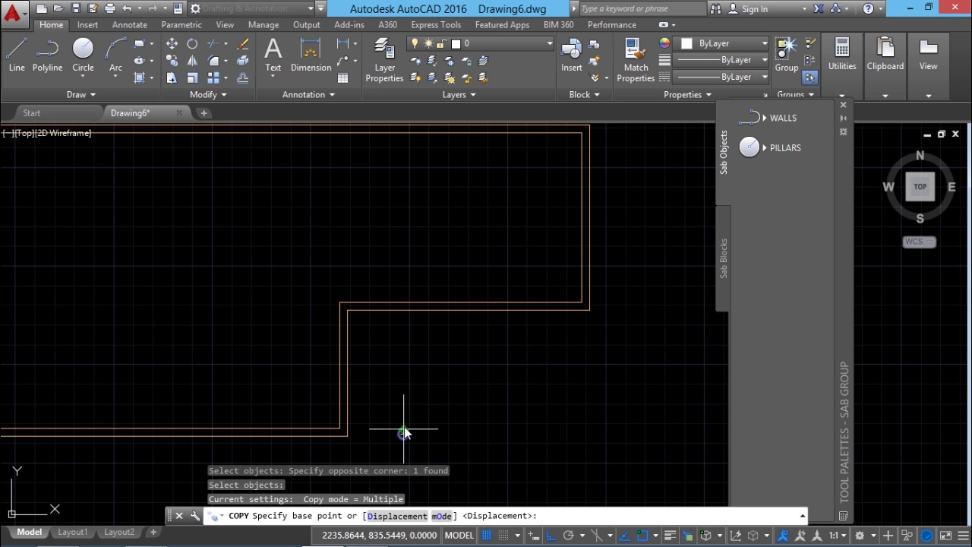
left_click(404, 434)
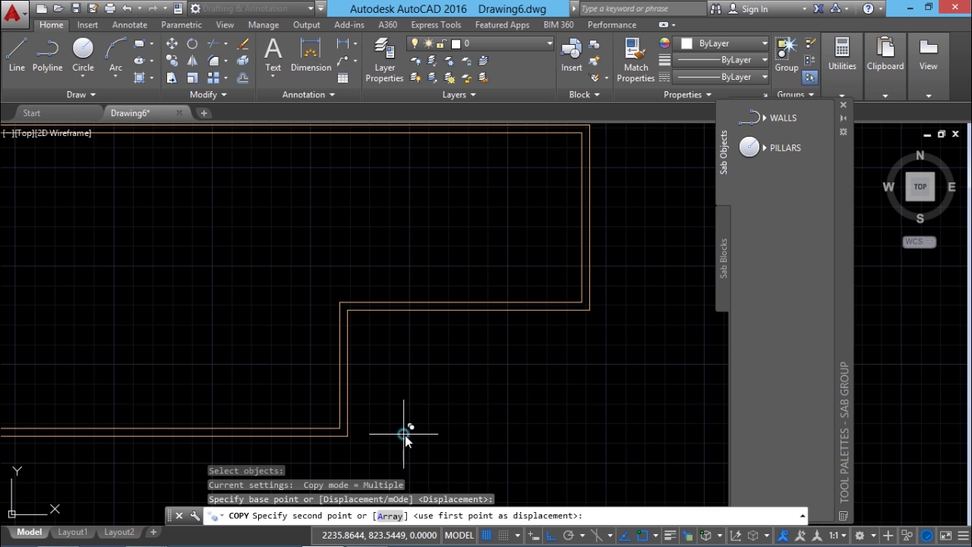
left_click(494, 434)
left_click(582, 434)
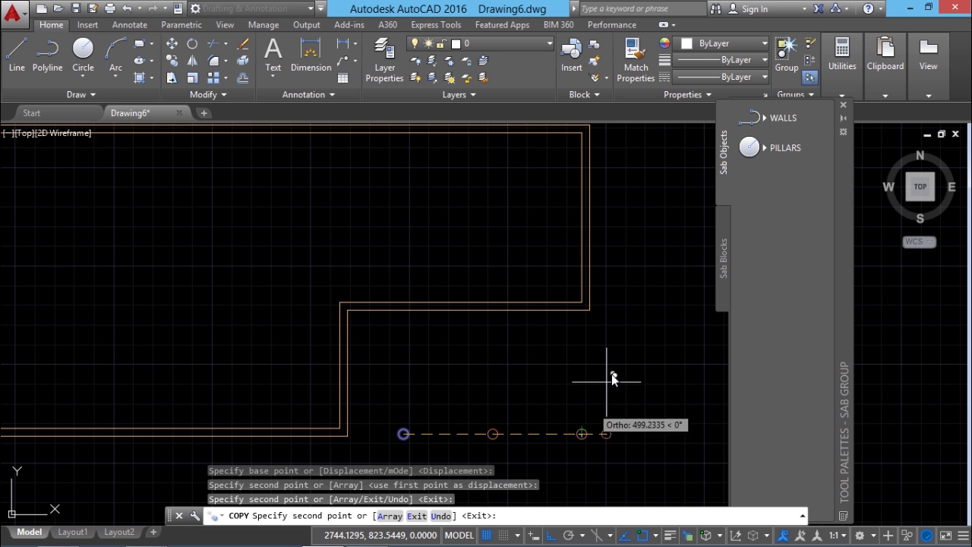
key("Escape")
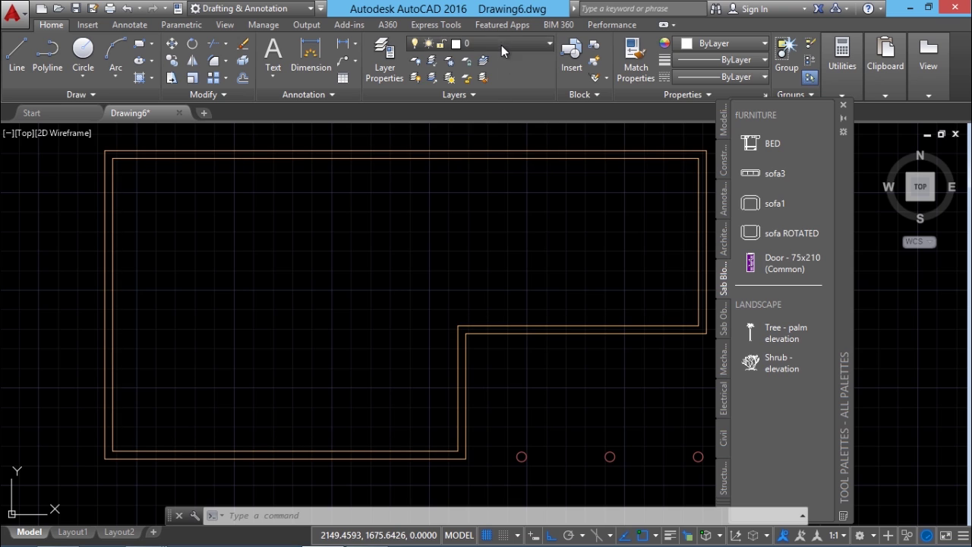
left_click(502, 44)
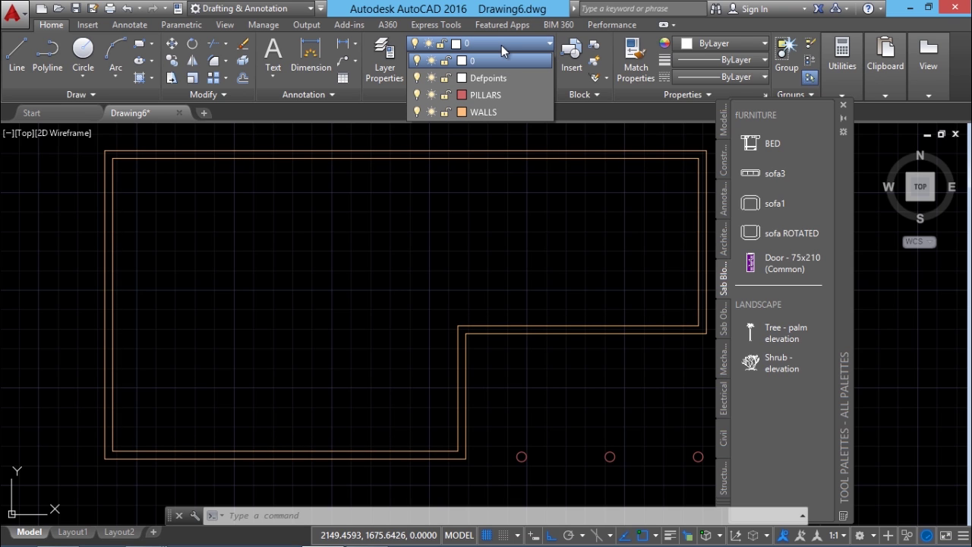
left_click(484, 112)
left_click(481, 195)
left_click(465, 139)
key("Escape")
left_click(639, 413)
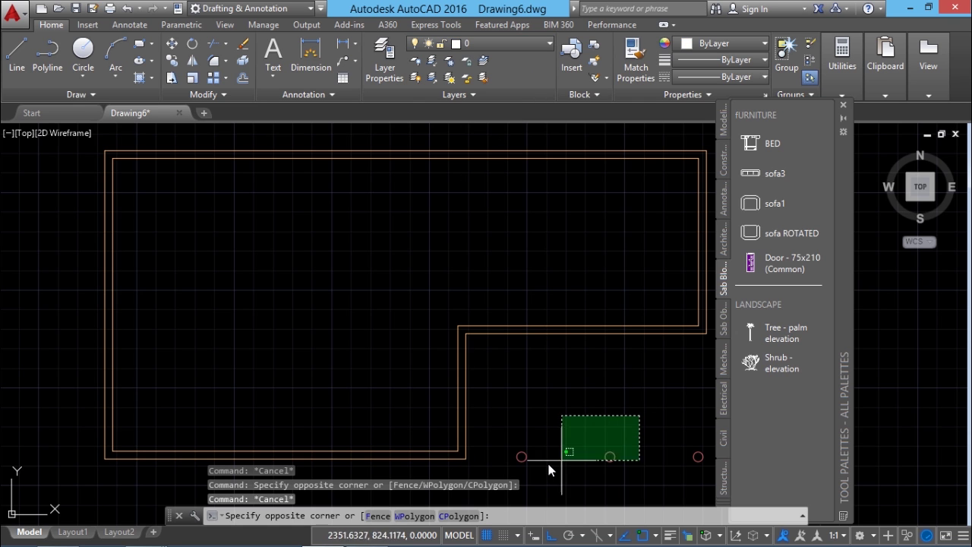
left_click(521, 461)
key("Escape")
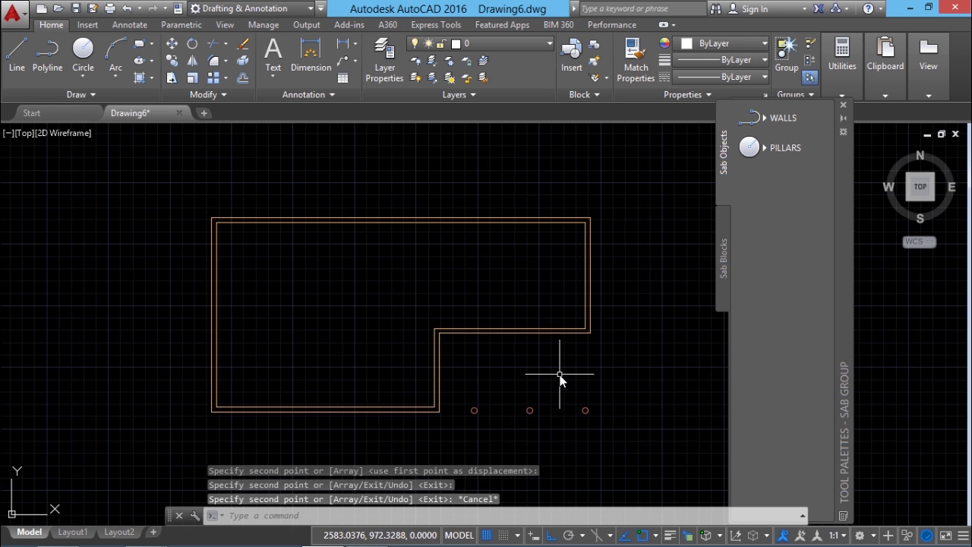
Switch to the Sab Blocks palette and try inserting sofa3, cancelling the oversized insertion
left_click(723, 270)
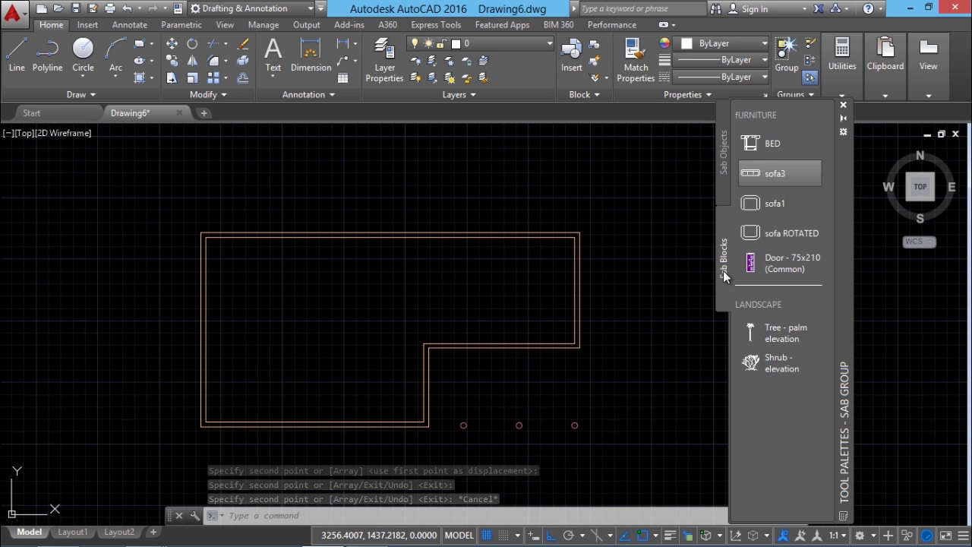
left_click(762, 177)
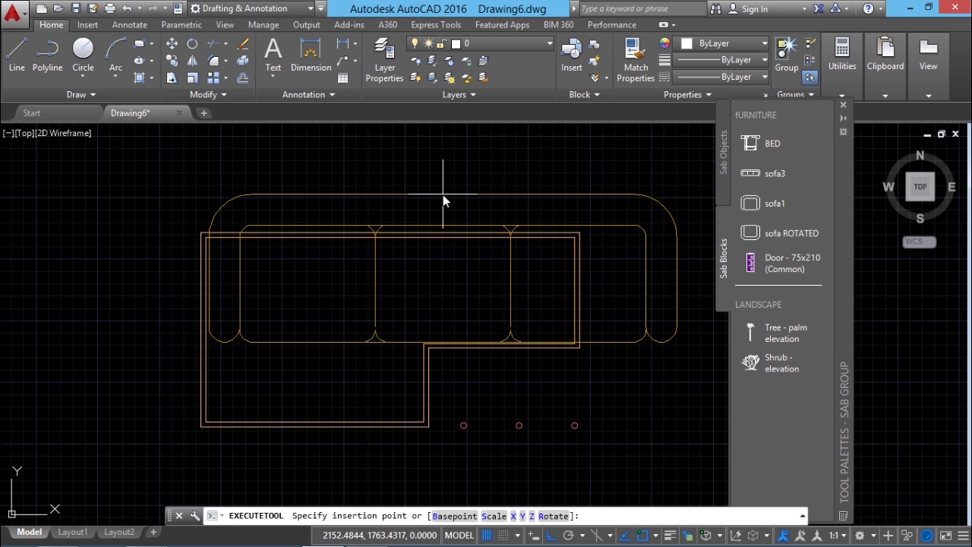
key("Escape")
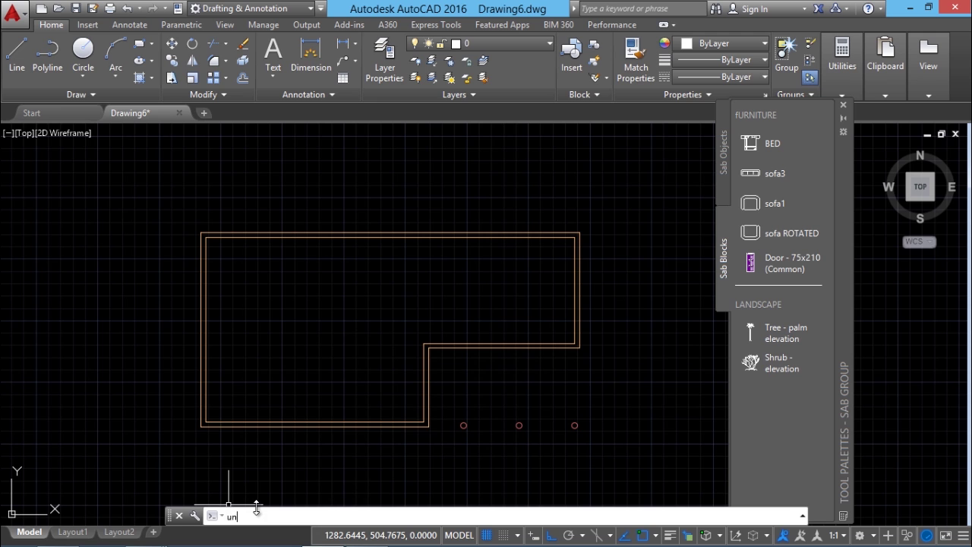
Set the Drawing Units insertion scale to Centimeters
key("Return")
left_click(438, 301)
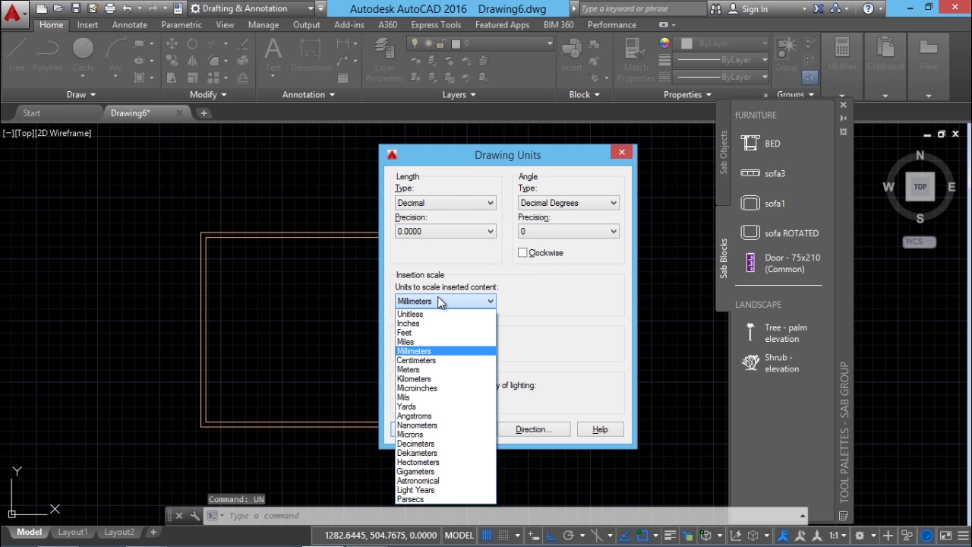
left_click(422, 361)
left_click(414, 428)
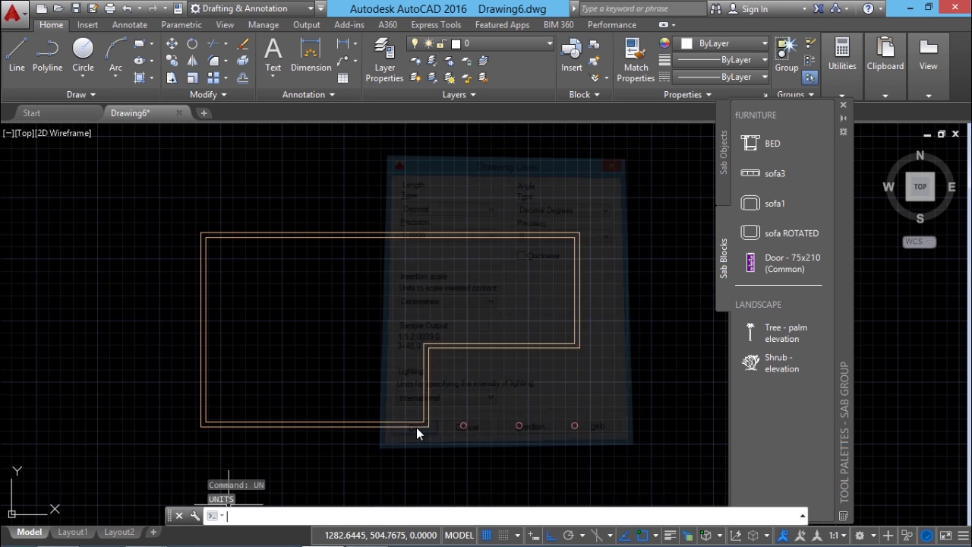
Insert sofa3, sofa1 and sofa ROTATED from the Sab Blocks palette into the room
left_click(762, 175)
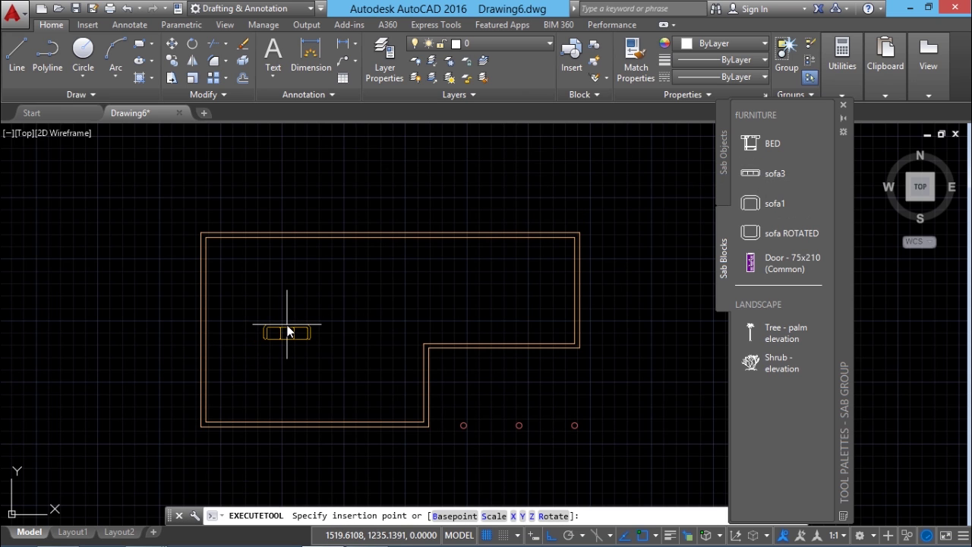
left_click(287, 332)
left_click(771, 204)
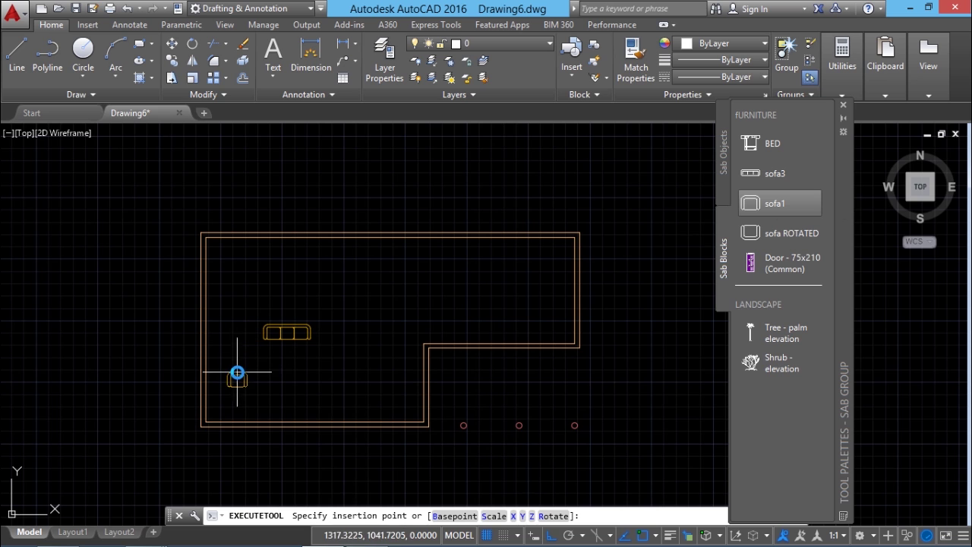
left_click(241, 371)
left_click(771, 233)
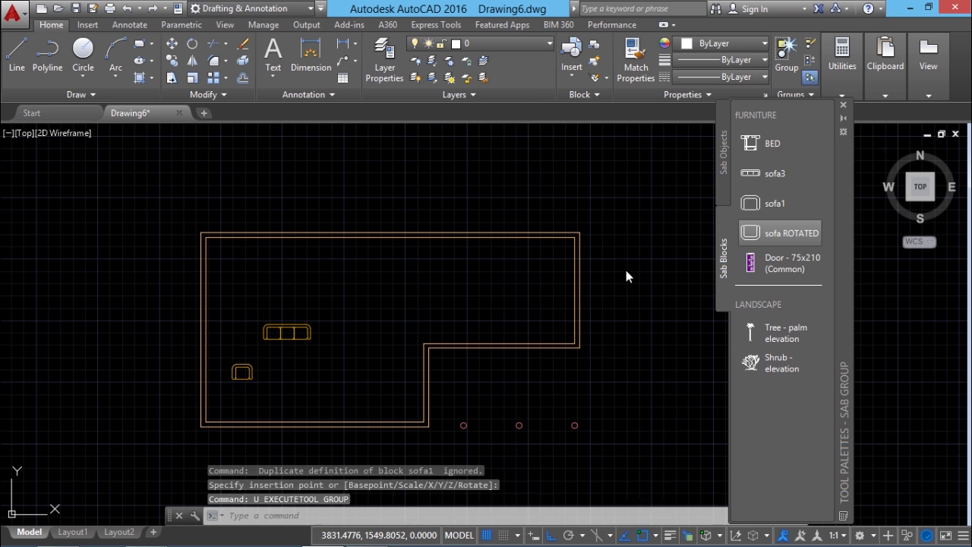
left_click(242, 410)
Grip-move sofa3 to a new position inside the room
left_click(289, 328)
left_click(286, 325)
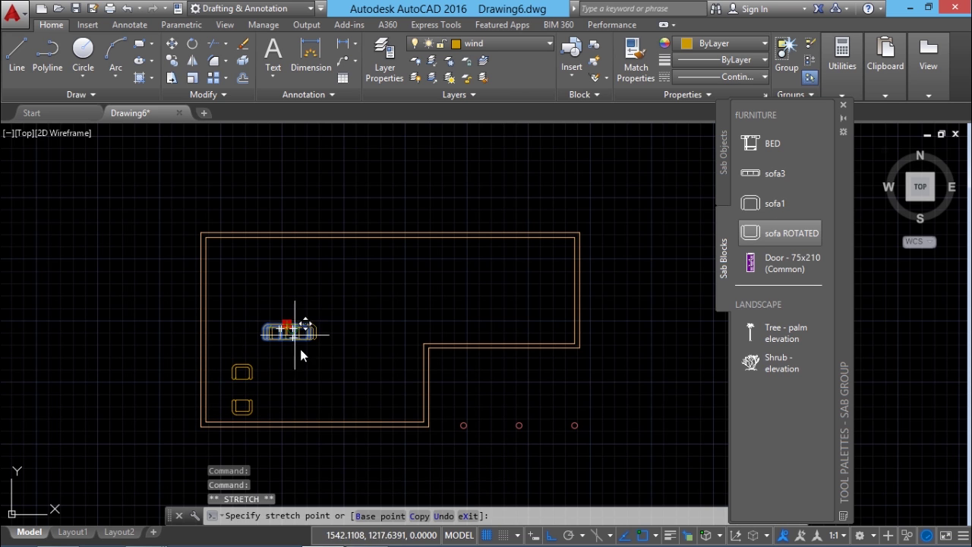
left_click(324, 376)
key("Escape")
scroll(265, 402, "up", 5)
scroll(274, 402, "down", 3)
scroll(726, 419, "up", 1)
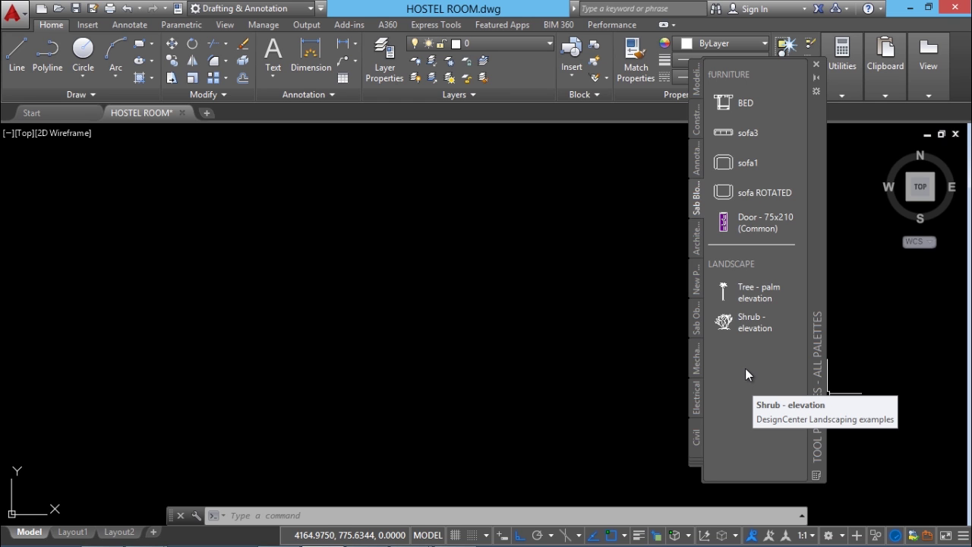
From Customize Palettes, start exporting the Sab Blocks palette
right_click(807, 319)
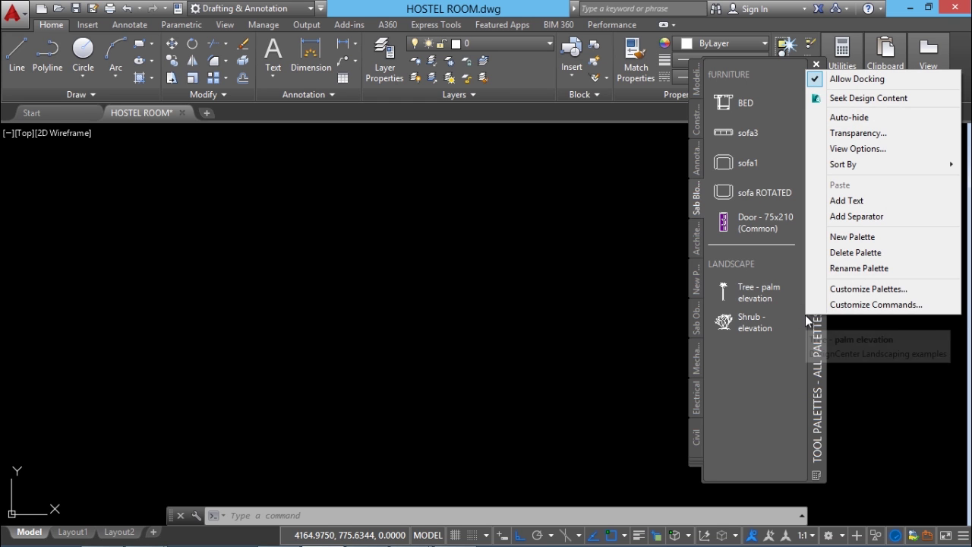
left_click(874, 289)
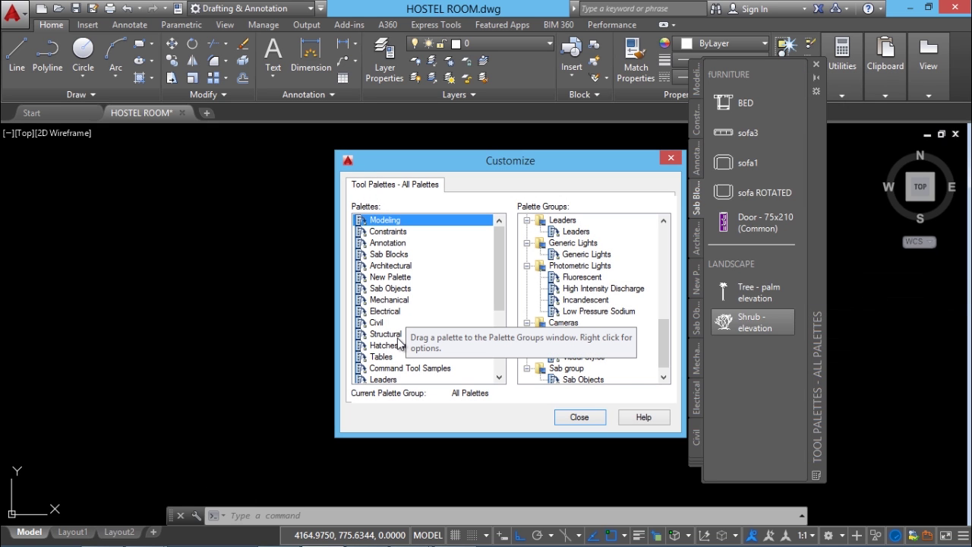
left_click(390, 255)
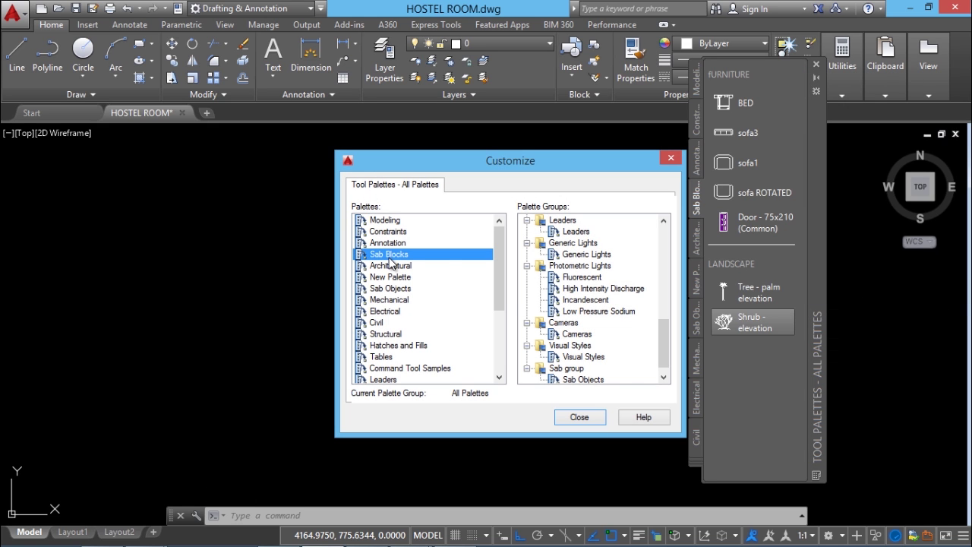
right_click(390, 261)
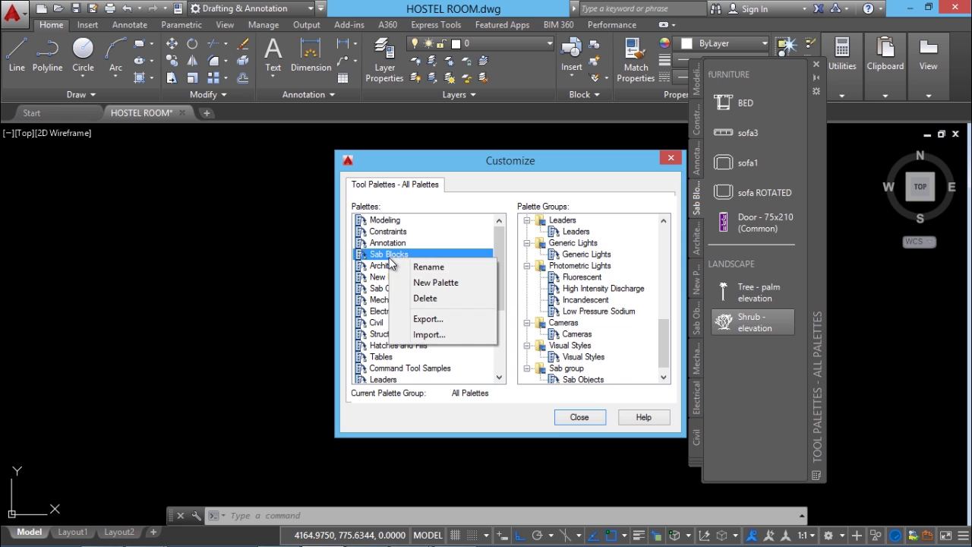
left_click(451, 320)
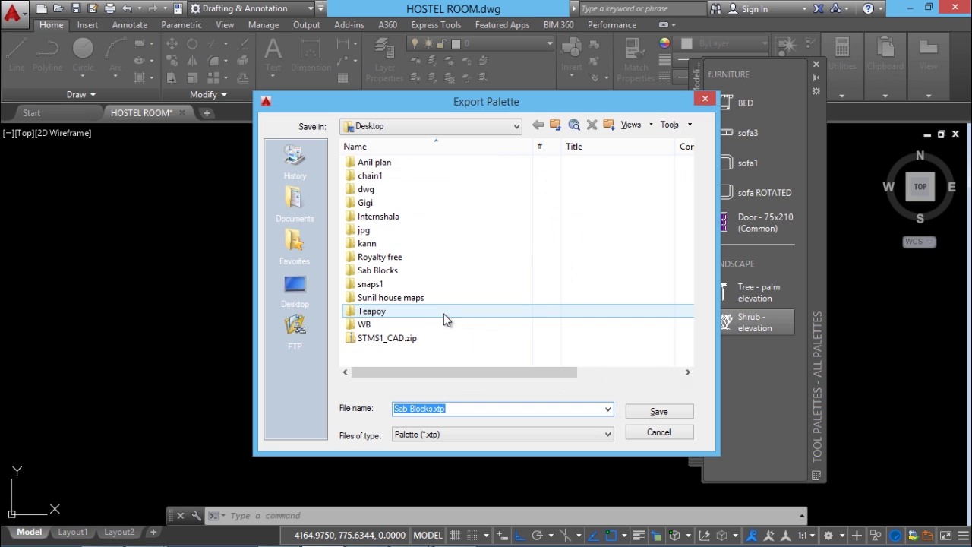
Save the export as Sab Blocks.xtp on the Desktop and close the Customize dialog
left_click(296, 292)
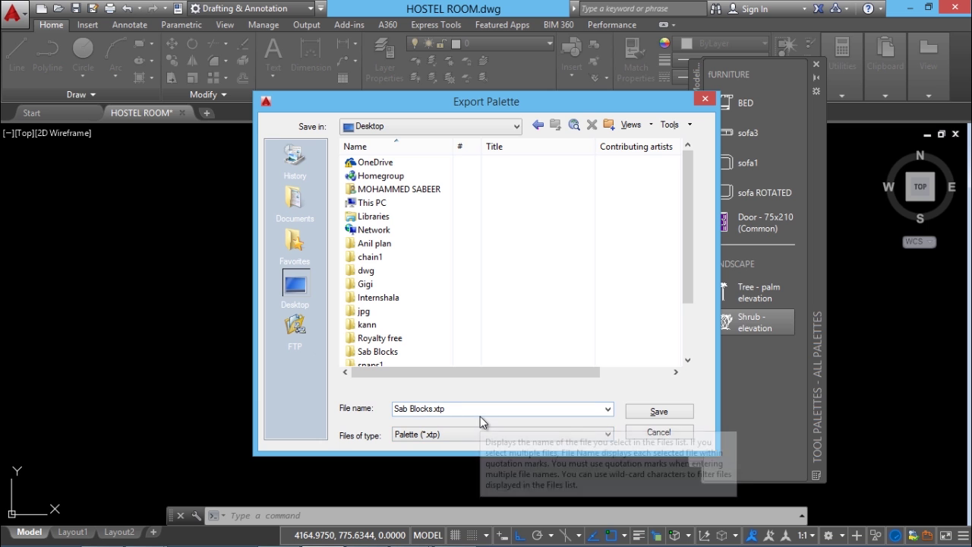
left_click(671, 412)
left_click(580, 417)
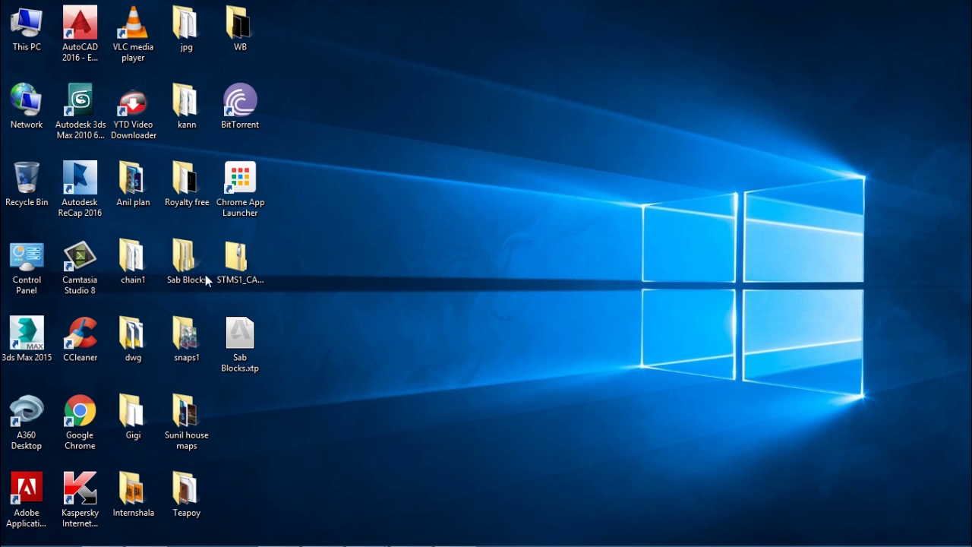
Browse the Images subfolder of the Sab Blocks desktop folder, then close the window
double_click(189, 259)
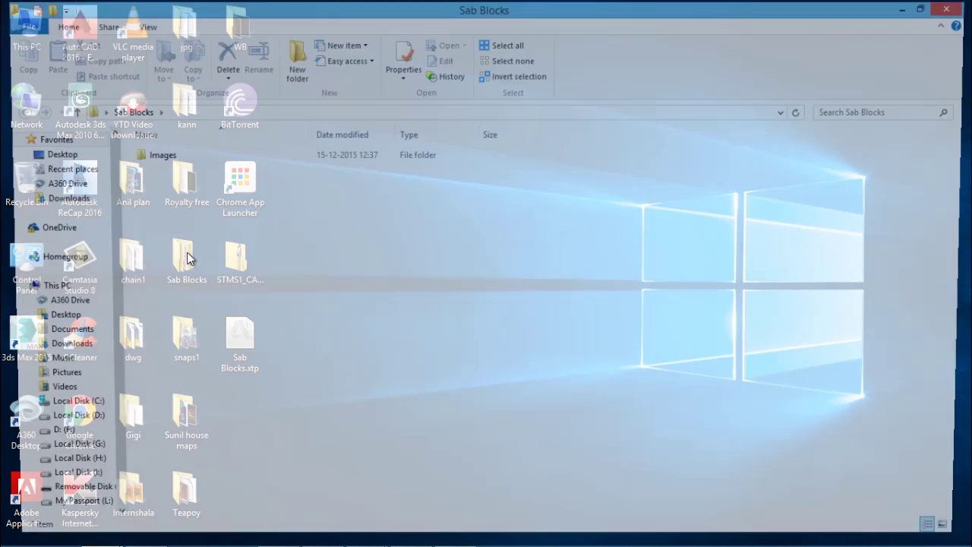
double_click(166, 160)
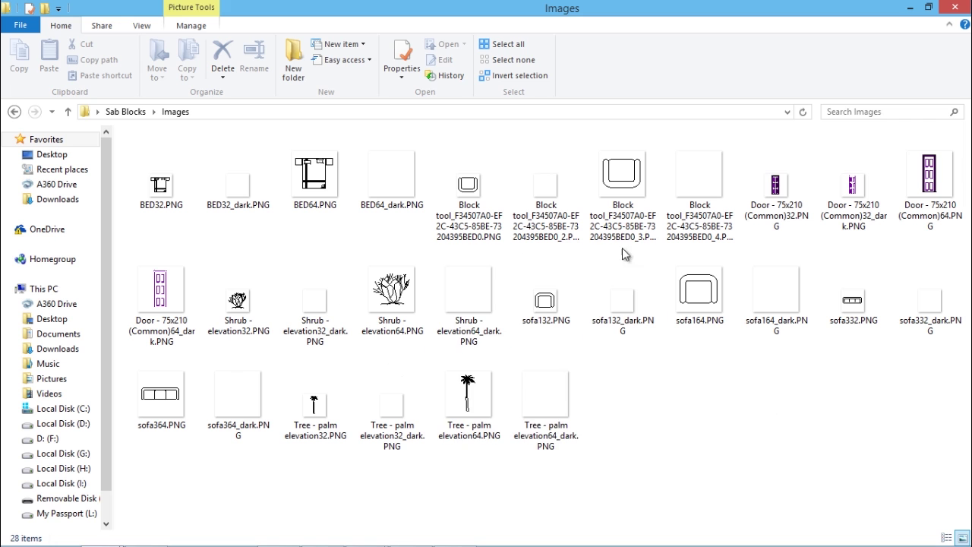
left_click(956, 10)
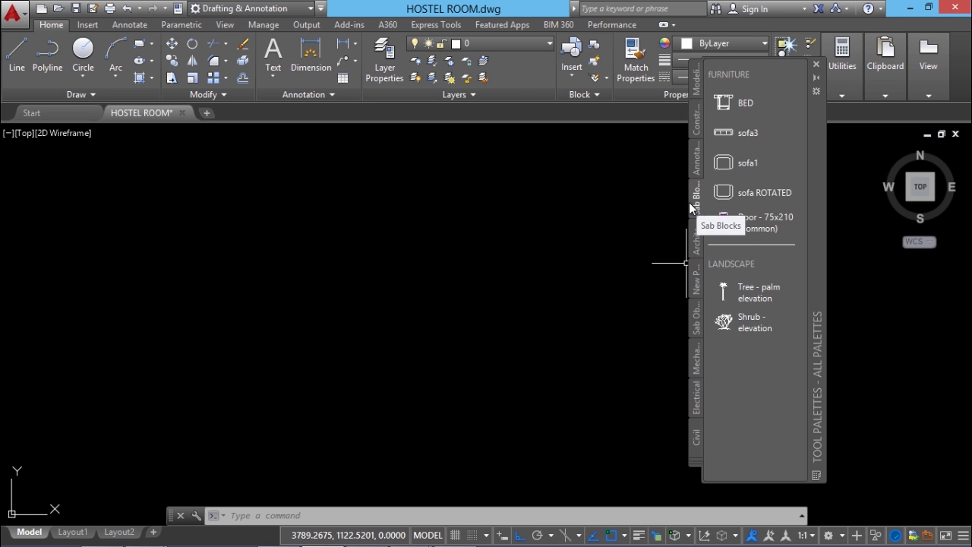
Delete the Sab Blocks palette in Customize Palettes
right_click(791, 269)
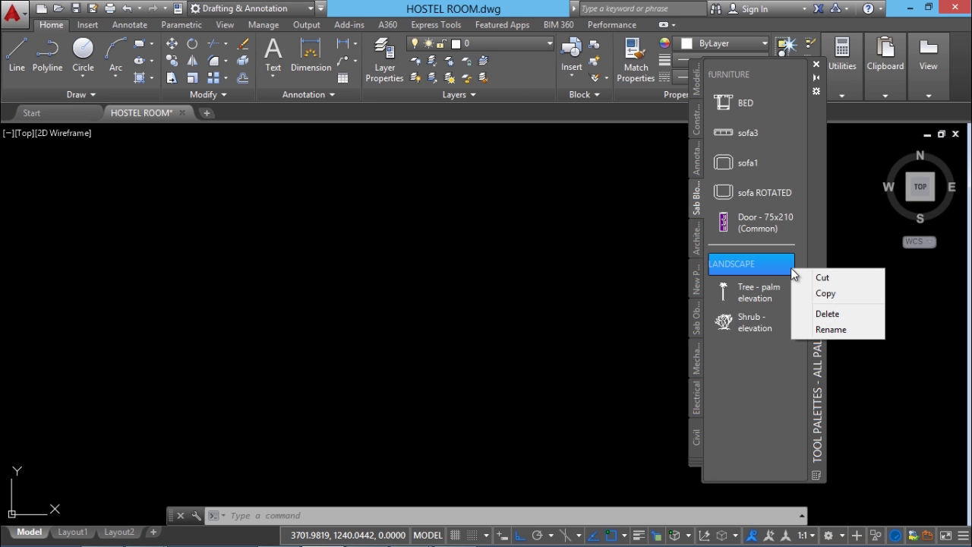
right_click(779, 366)
left_click(828, 340)
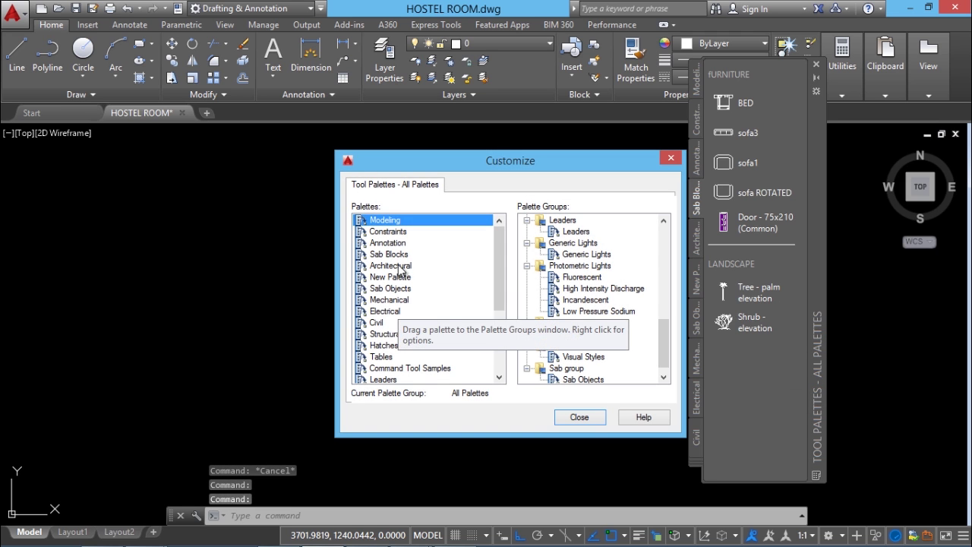
right_click(400, 255)
left_click(435, 294)
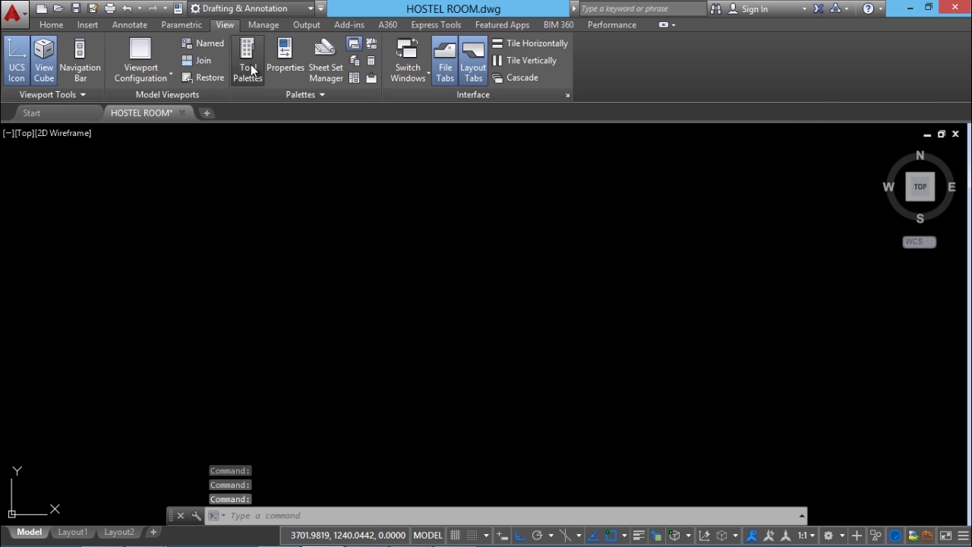
Reopen Tool Palettes and start importing a palette, selecting Sab Blocks.xtp from the Desktop
left_click(252, 70)
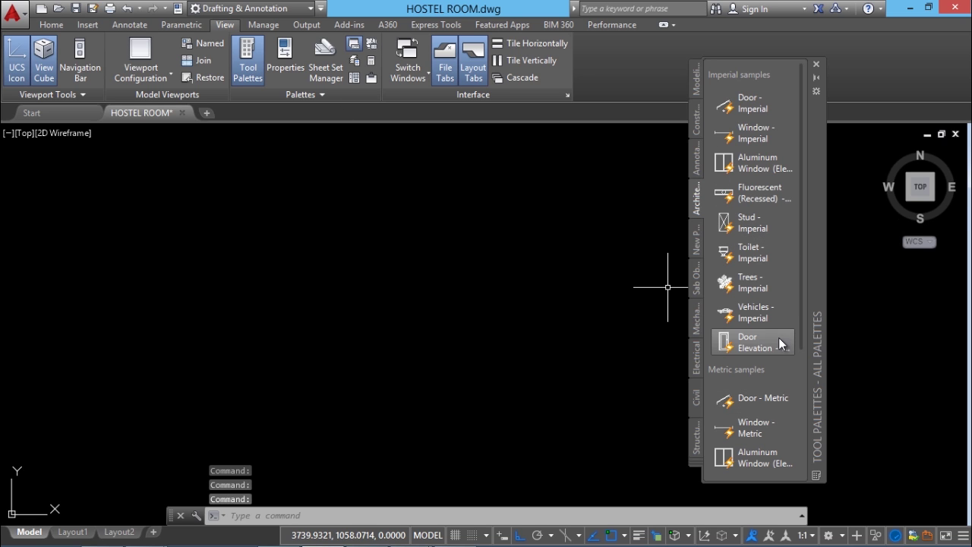
right_click(805, 310)
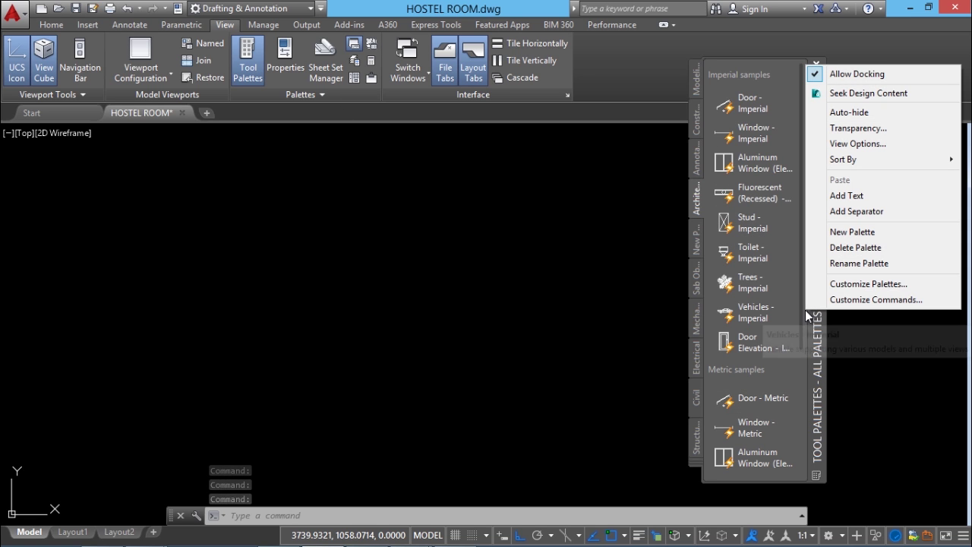
left_click(836, 284)
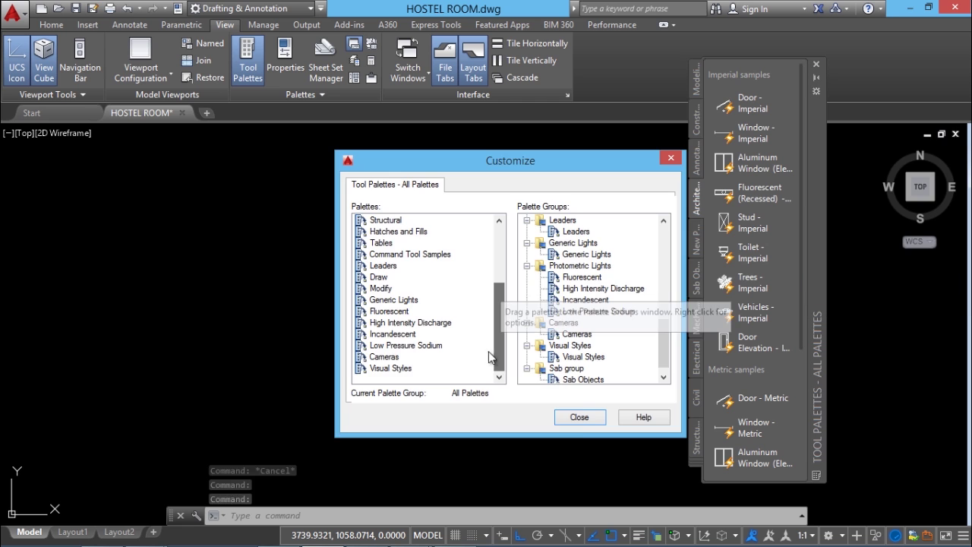
right_click(479, 366)
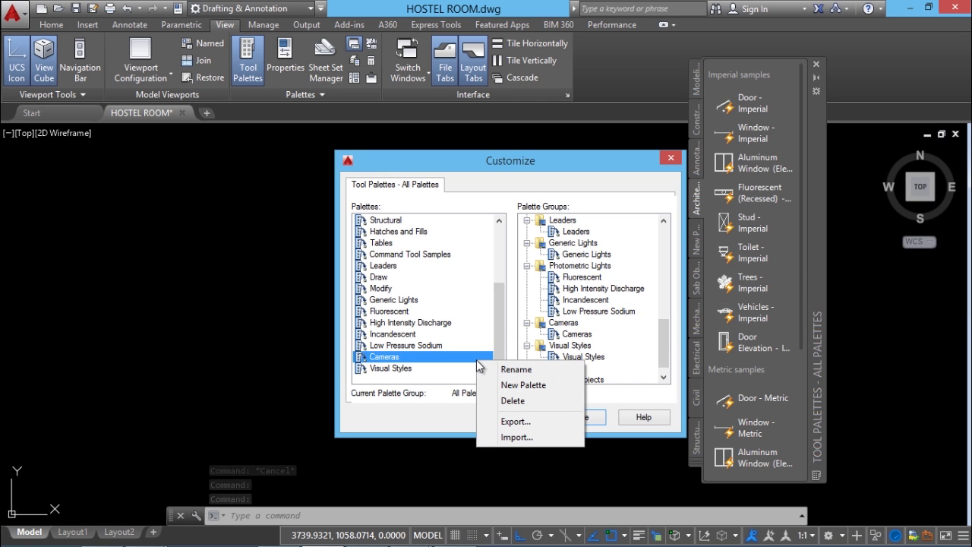
left_click(522, 439)
scroll(690, 298, "down", 1)
left_click_drag(513, 103, 310, 109)
left_click(180, 346)
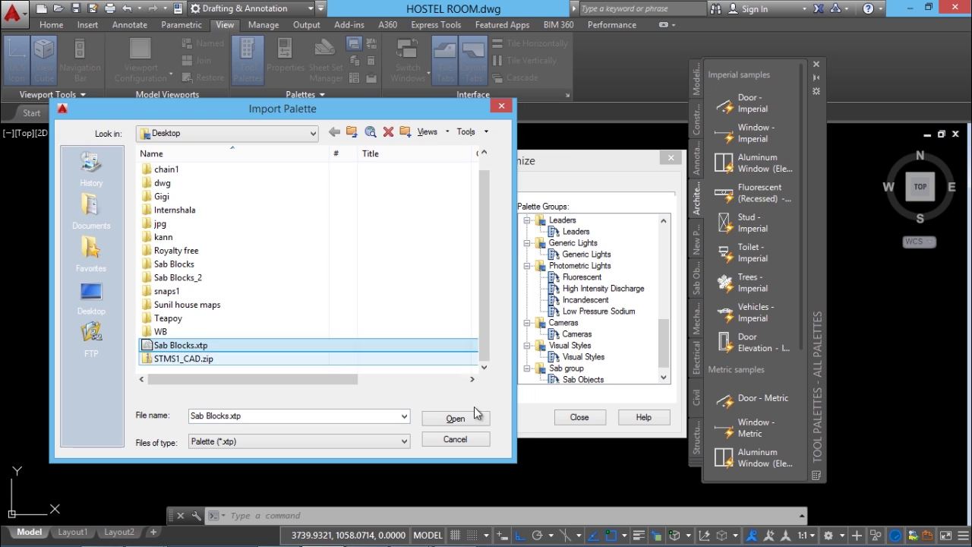
Open Sab Blocks.xtp to import it, then close the Customize dialog
left_click(460, 419)
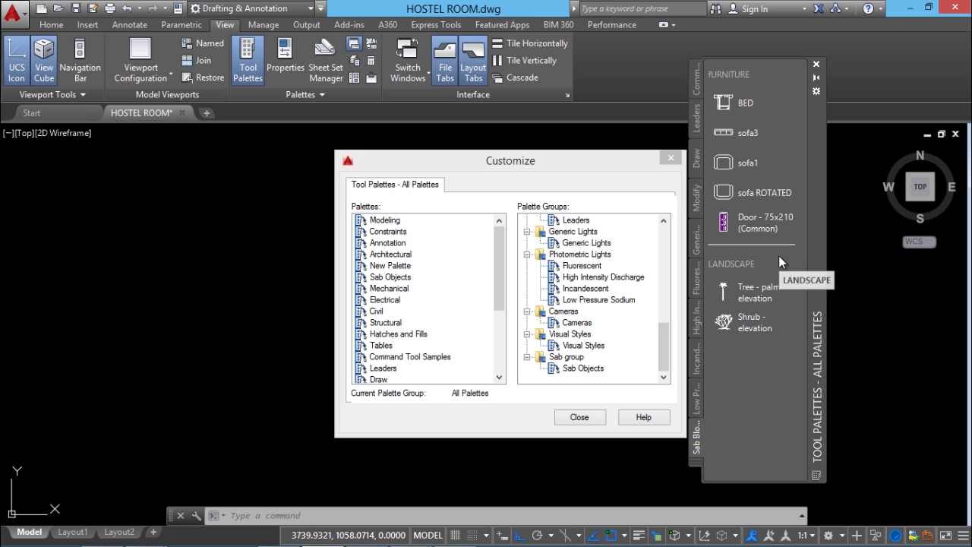
left_click(579, 417)
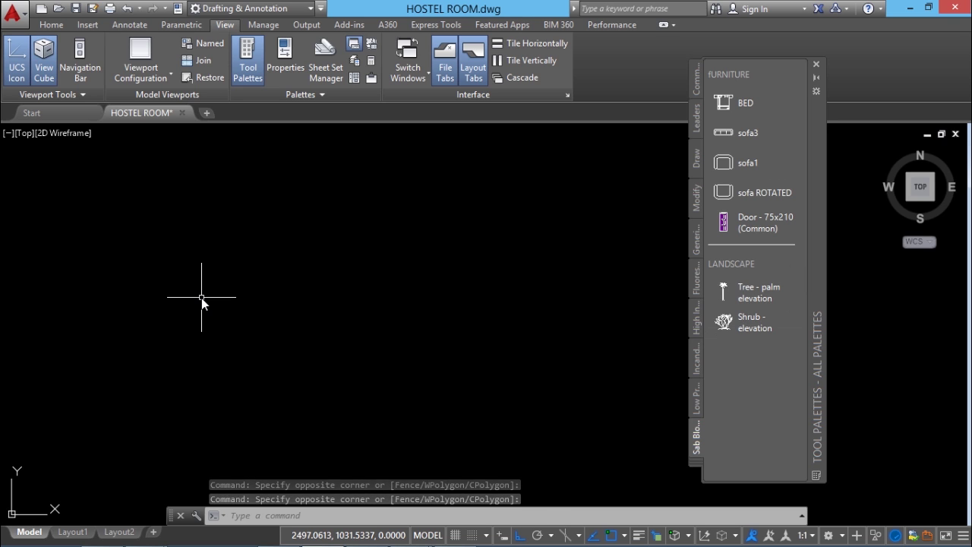
Check Tool Palettes File Locations in Options, then set the palette window to All Palettes
right_click(243, 211)
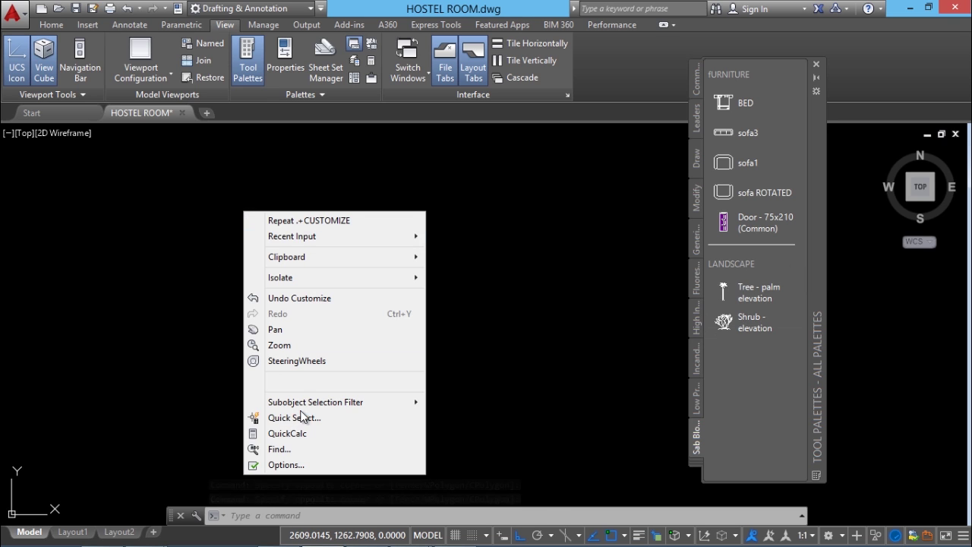
right_click(216, 174)
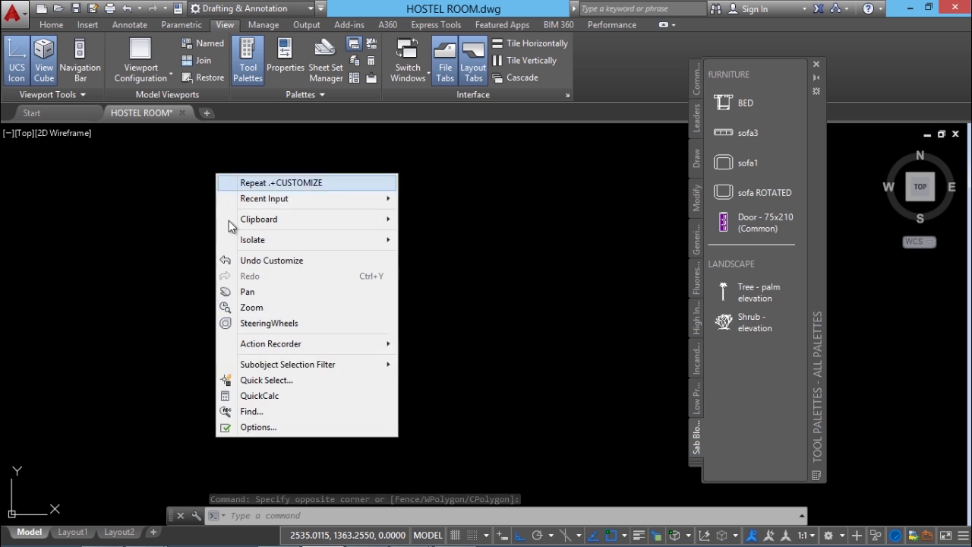
left_click(268, 427)
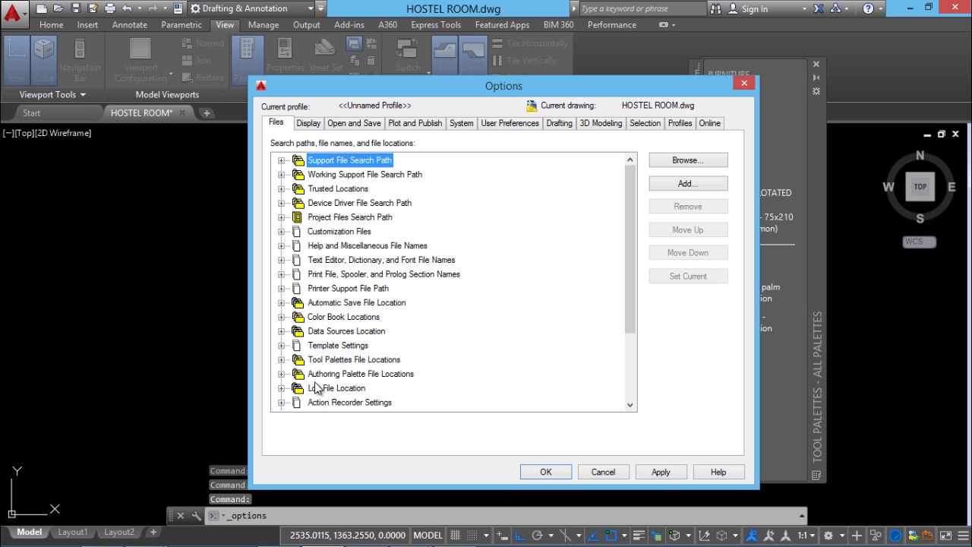
double_click(334, 359)
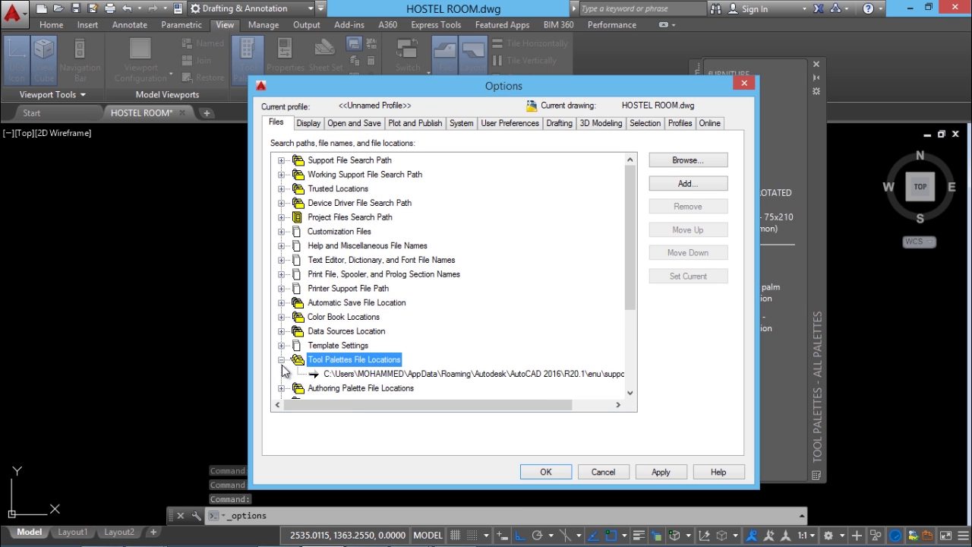
left_click_drag(348, 401, 387, 400)
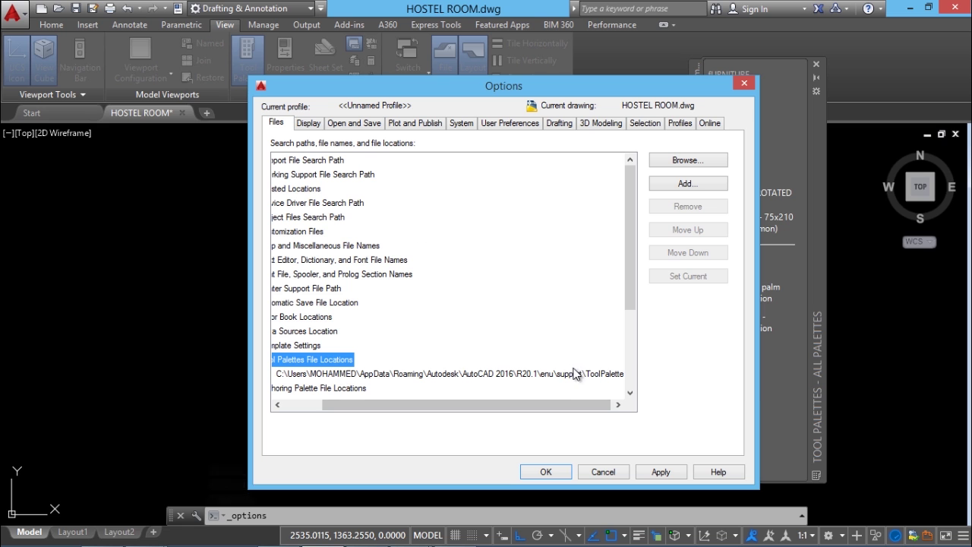
mouse_move(444, 406)
left_mouse_down()
mouse_move(404, 412)
mouse_move(446, 407)
left_mouse_up()
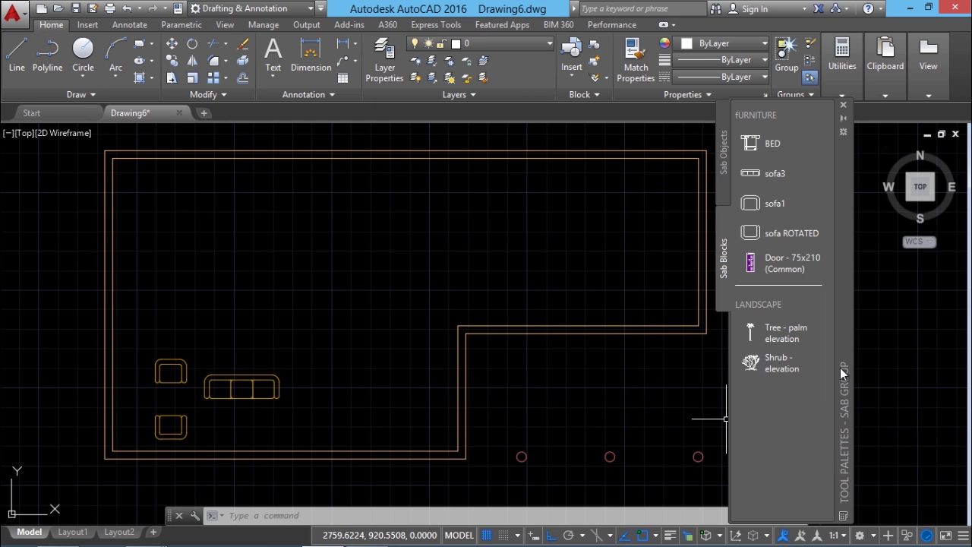
right_click(842, 372)
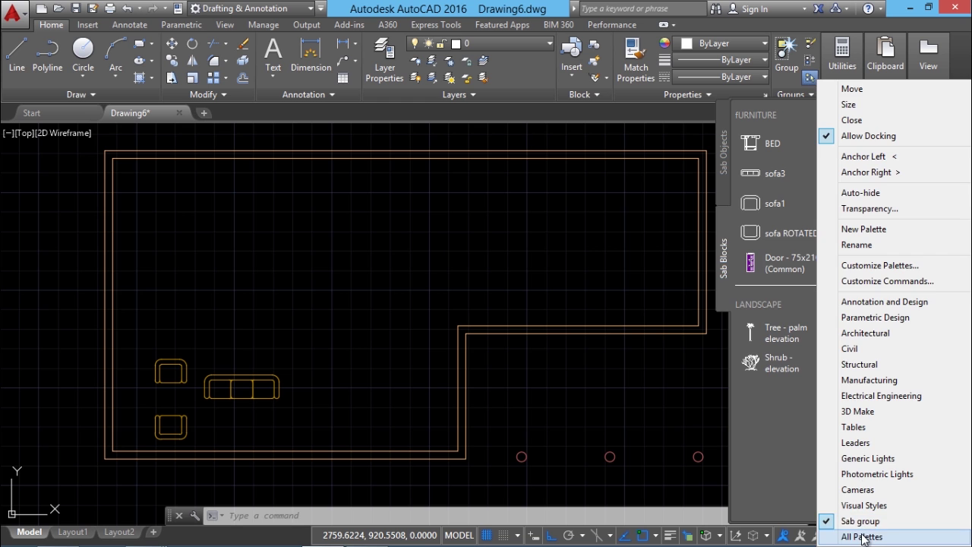
left_click(863, 537)
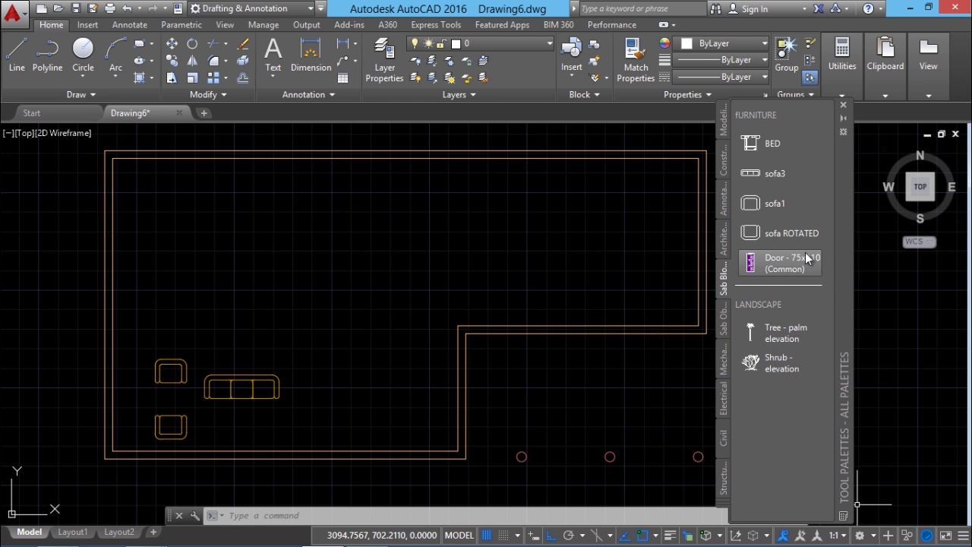